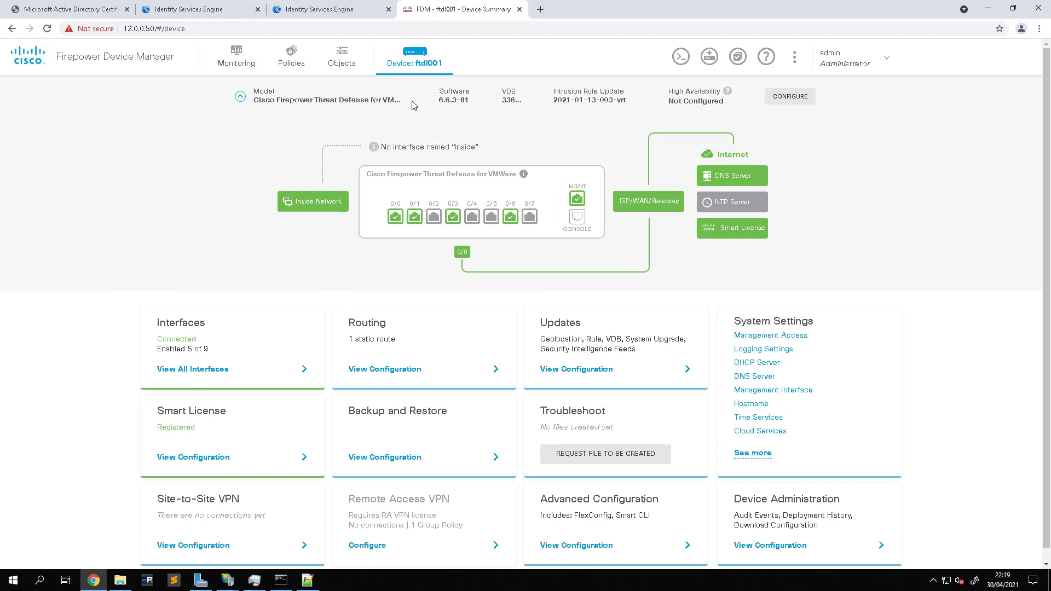
- Review the blank new secret key form and the existing SNMP-Community secret key, closing both without saving
click(346, 59)
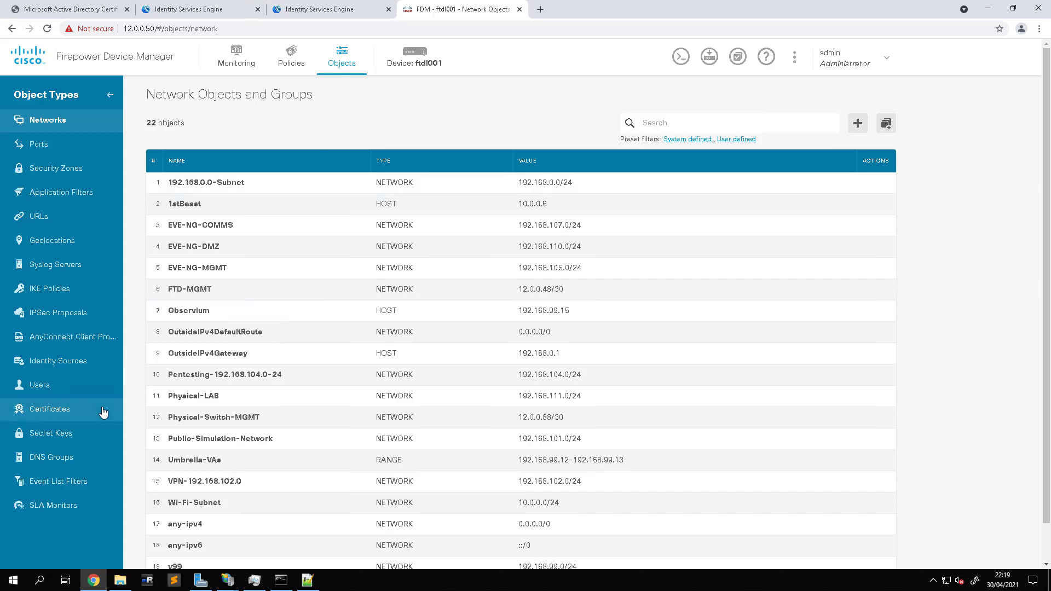
click(86, 441)
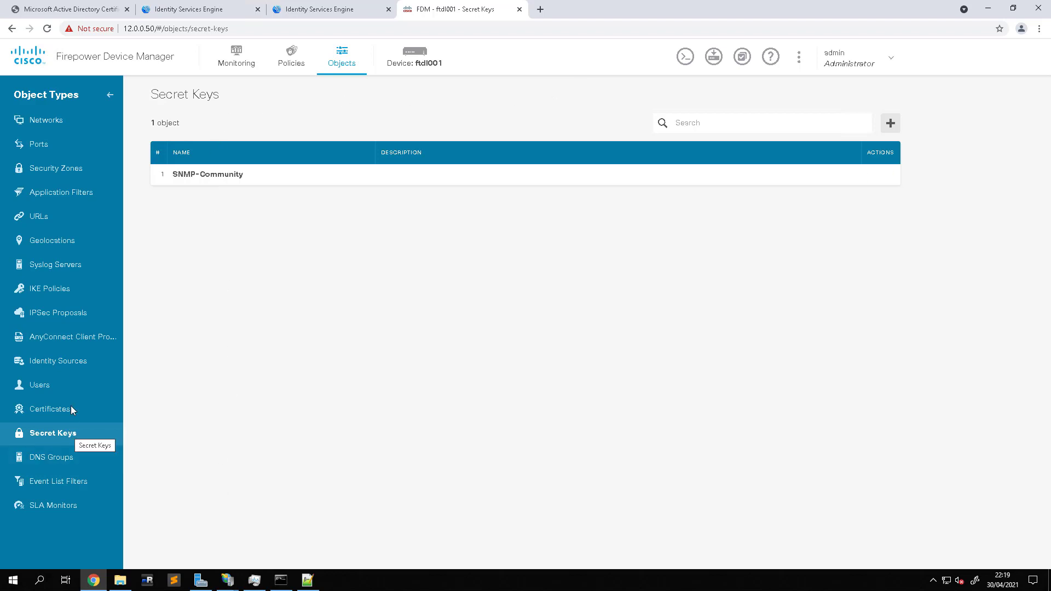
click(890, 125)
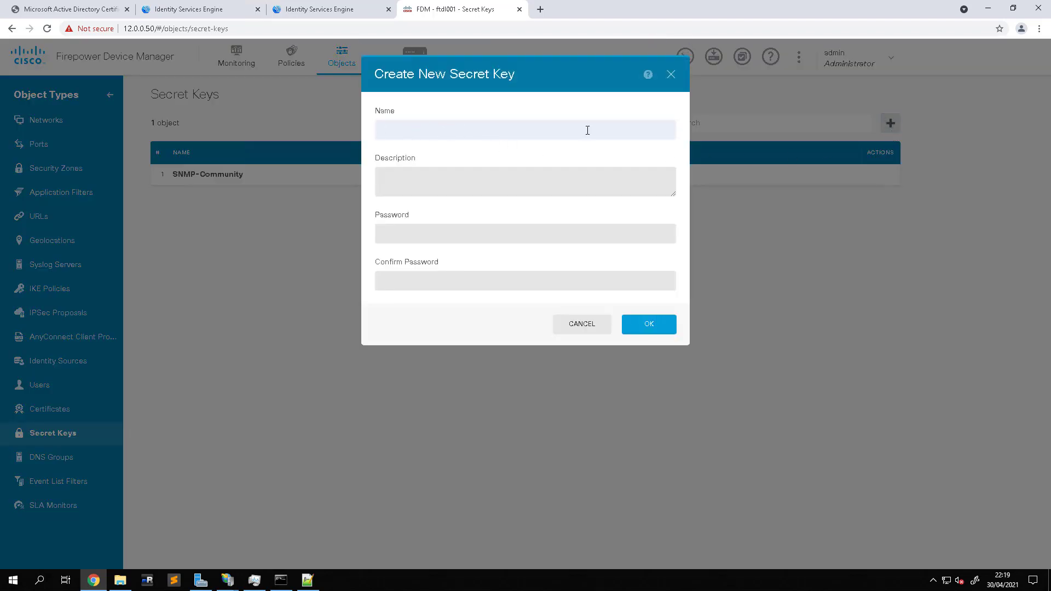
click(389, 231)
click(433, 284)
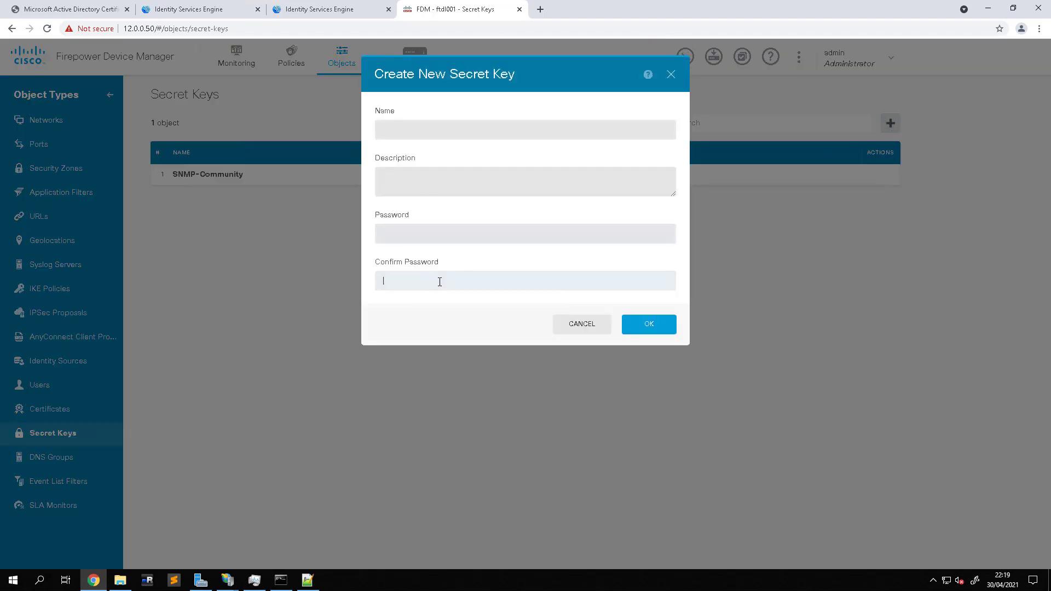
click(582, 325)
click(873, 176)
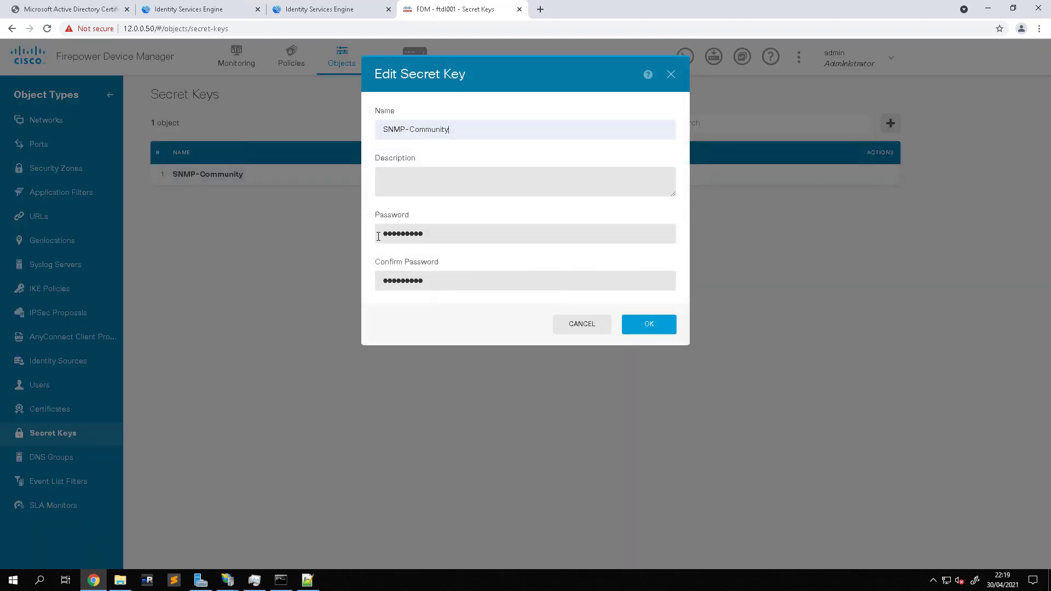
click(583, 332)
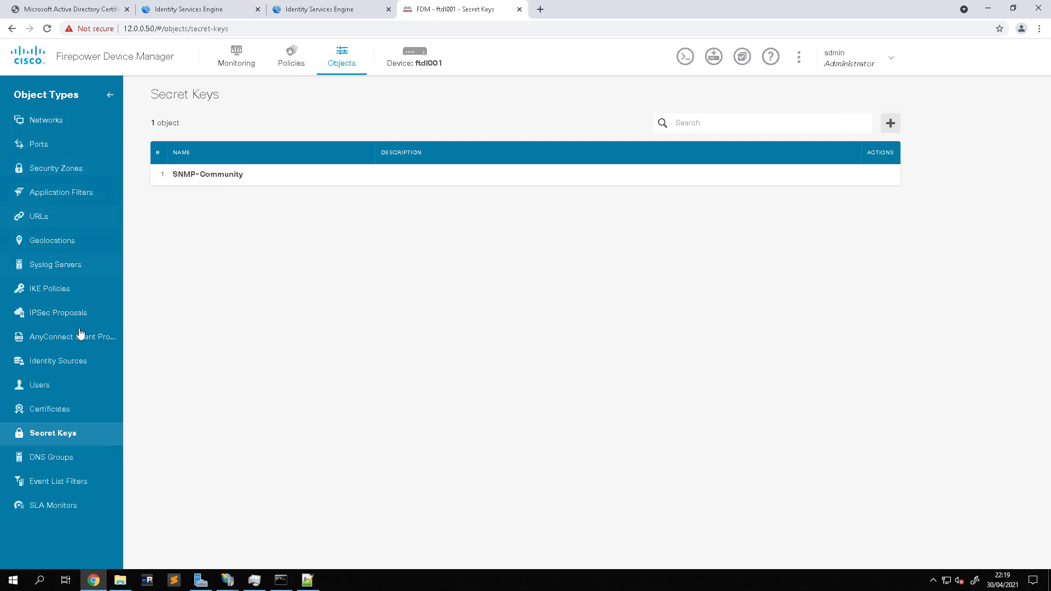
- Examine the Host and Range types in the form for adding a network object, closing it without saving
click(89, 128)
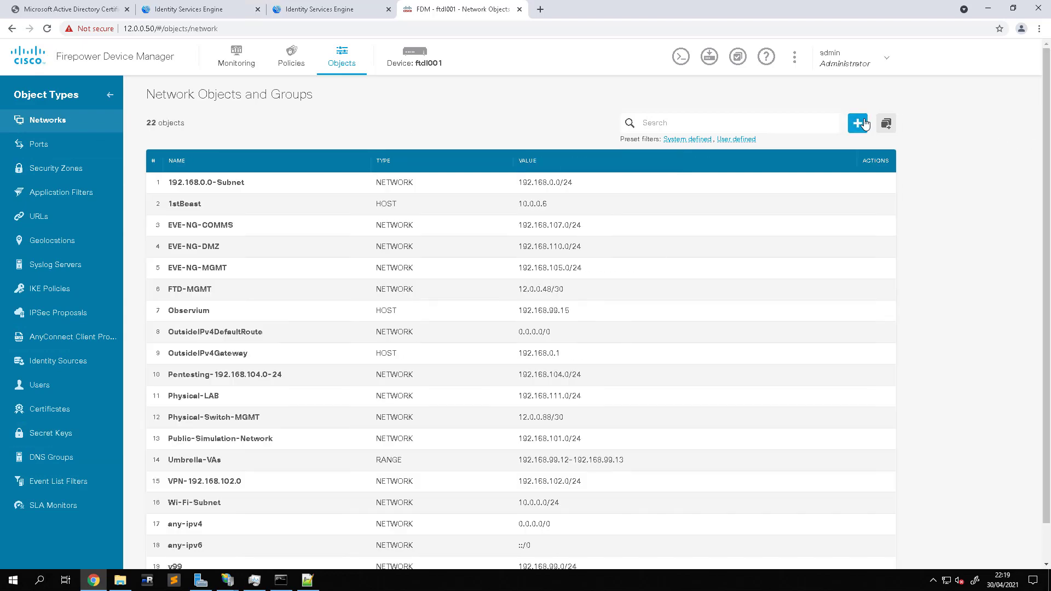
click(863, 123)
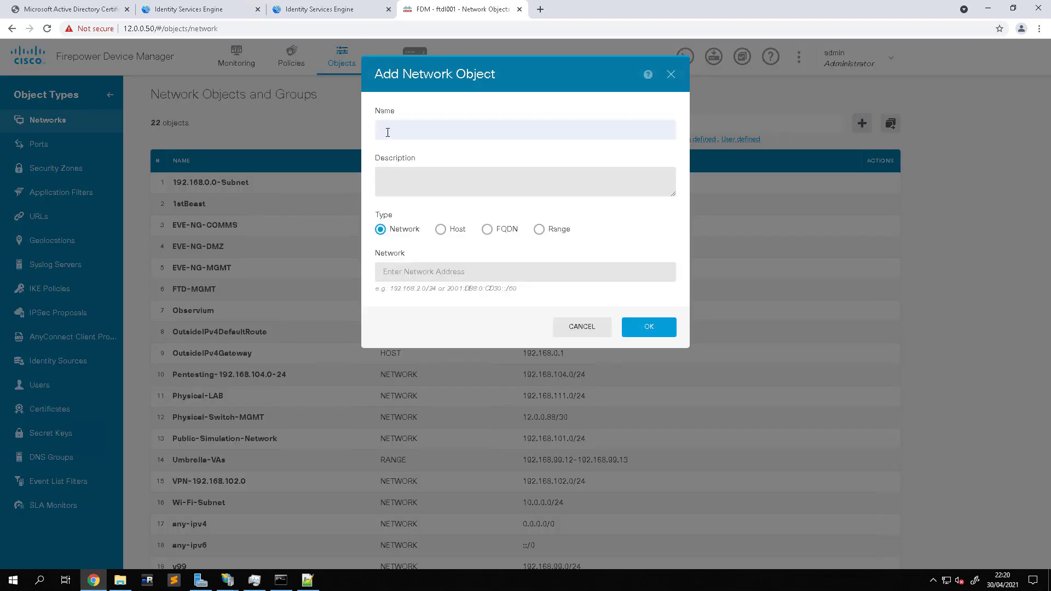
click(440, 230)
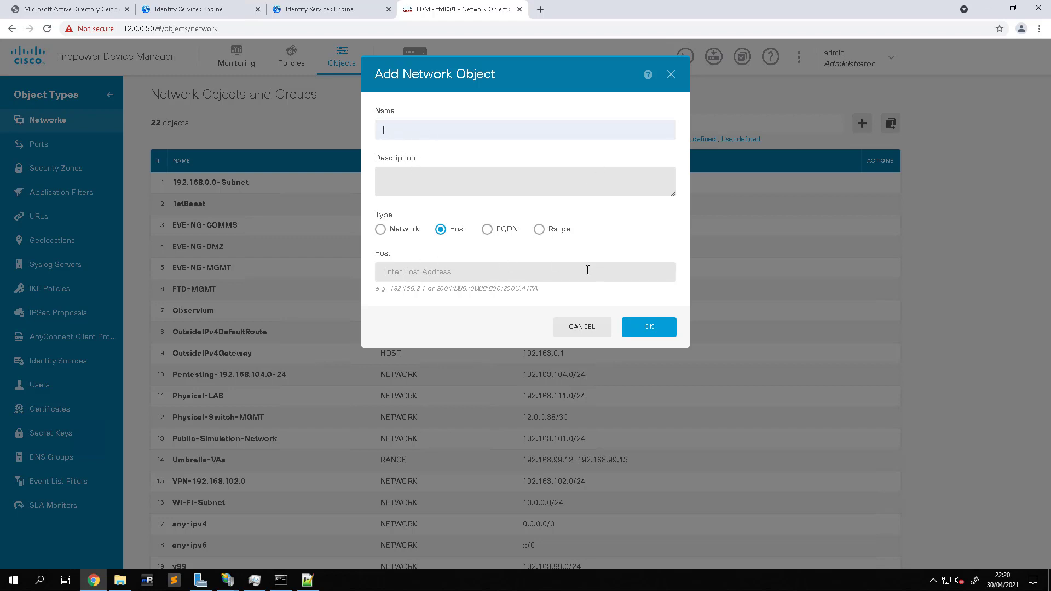
click(539, 229)
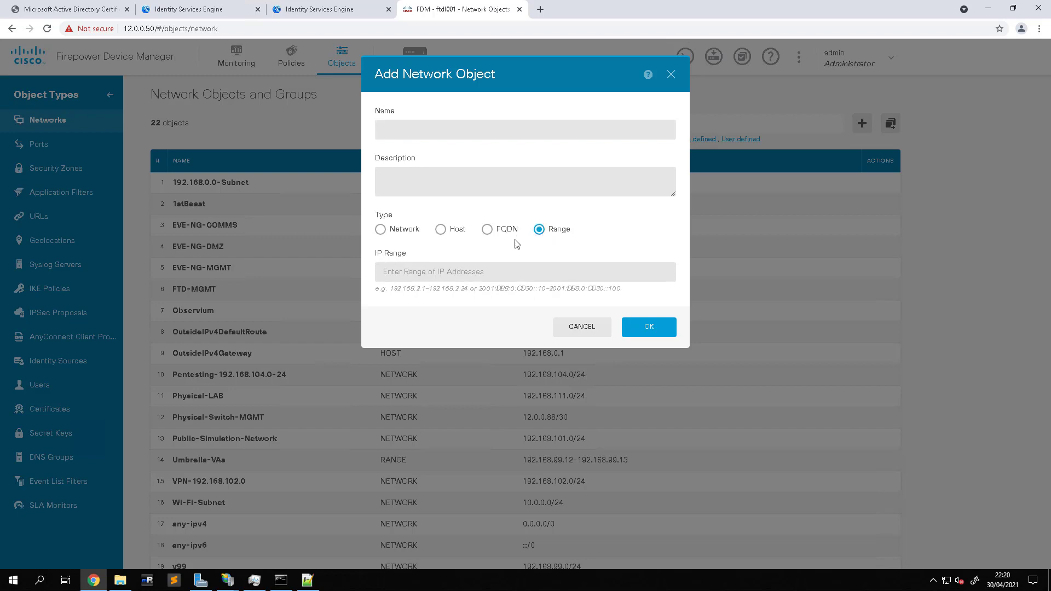
click(441, 230)
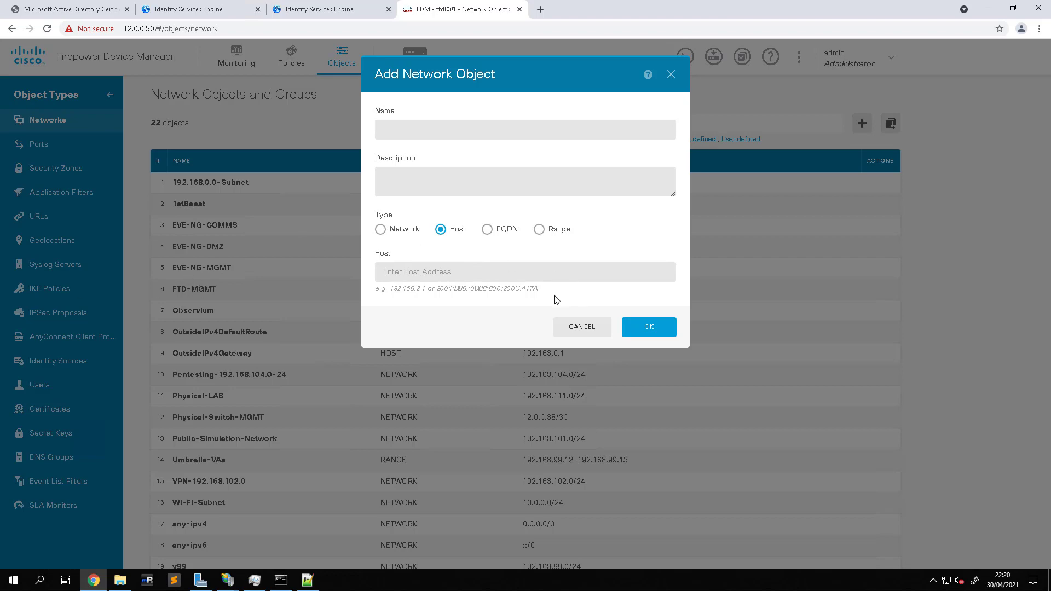
click(571, 327)
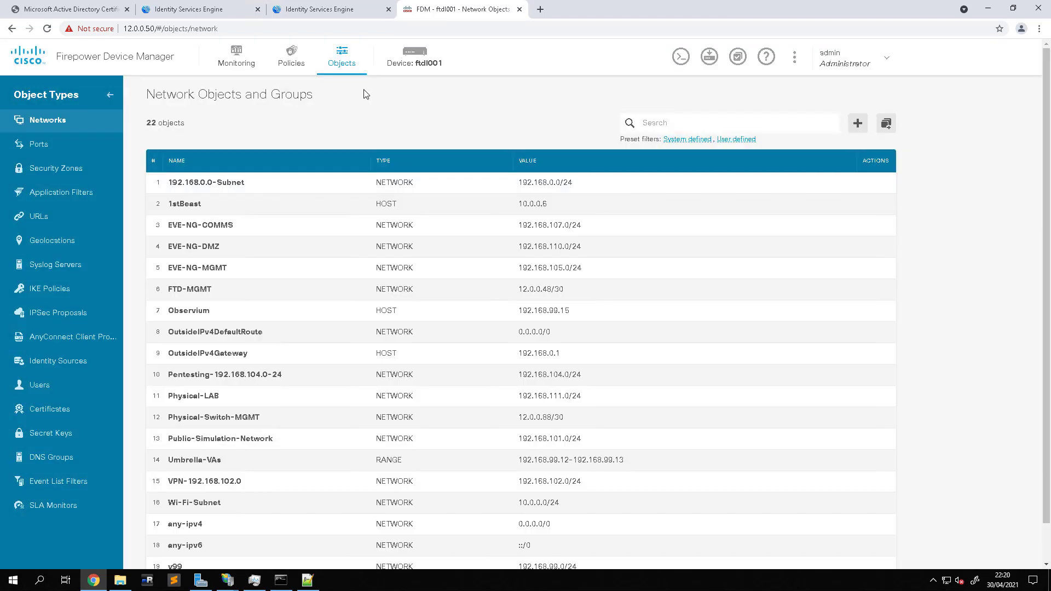
- Open the device's FlexConfig objects under Advanced Configuration and view the blank new-object form without creating anything
click(416, 65)
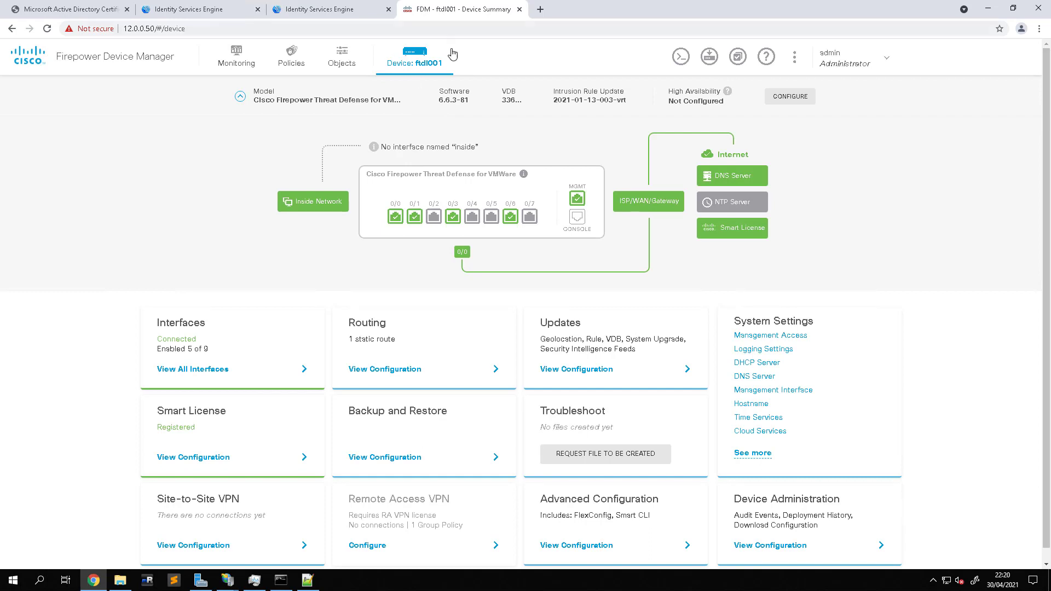
mouse_move(495, 225)
scroll(496, 236, down, 1)
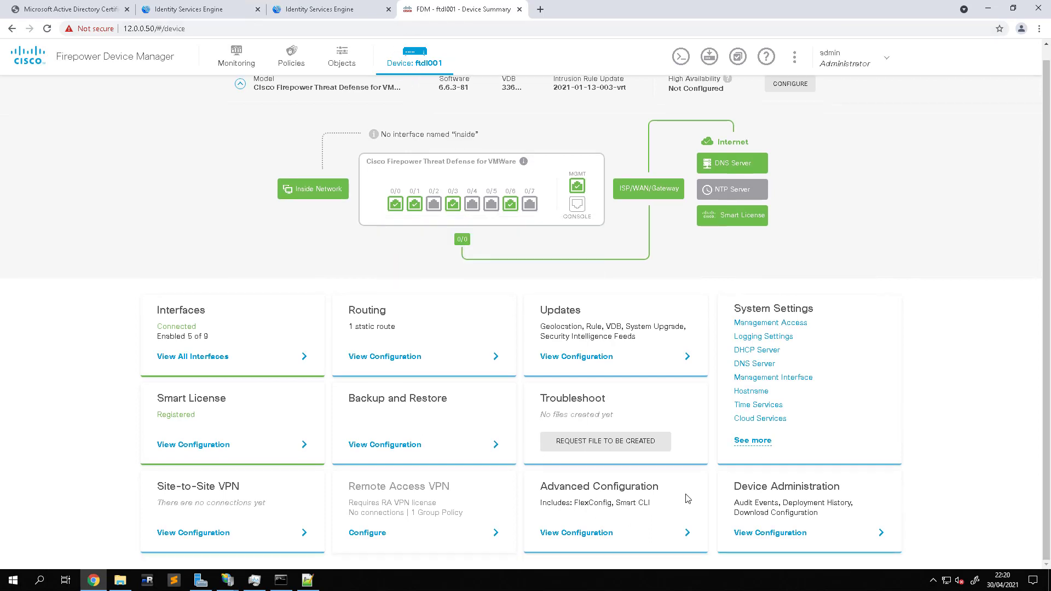
click(593, 535)
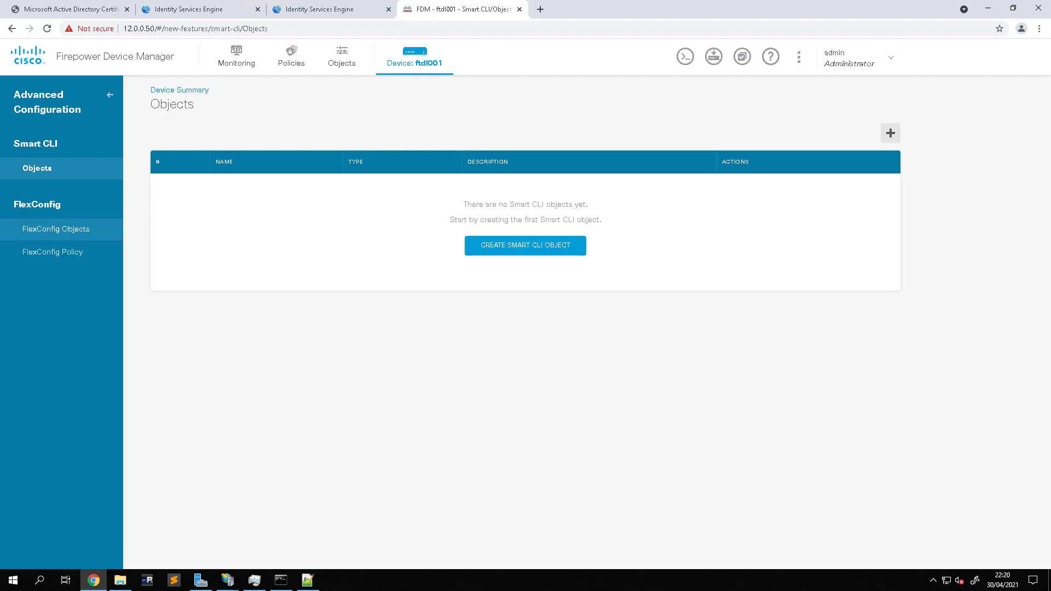
click(66, 230)
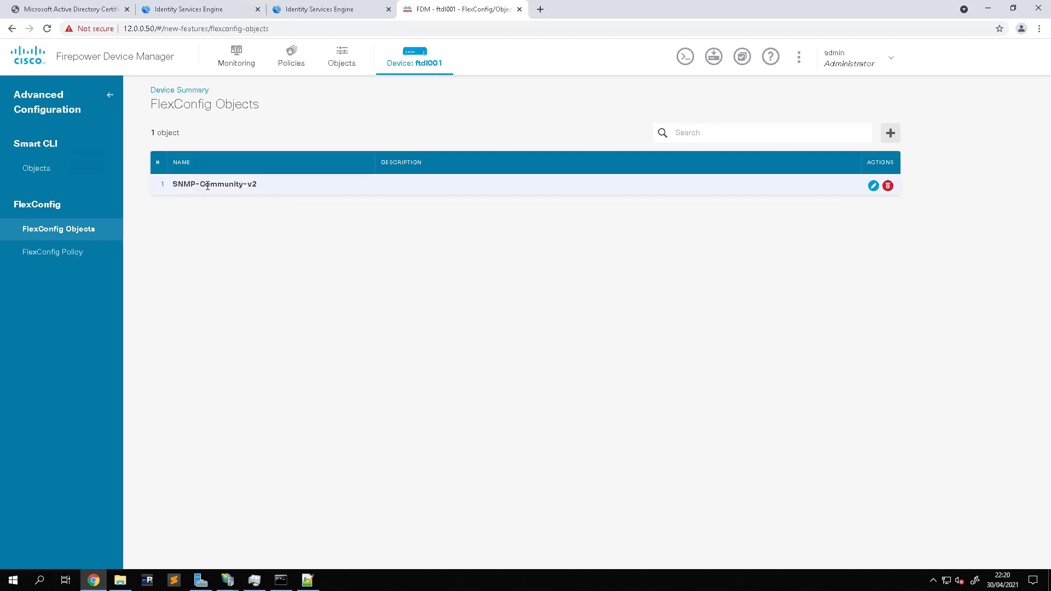
click(890, 133)
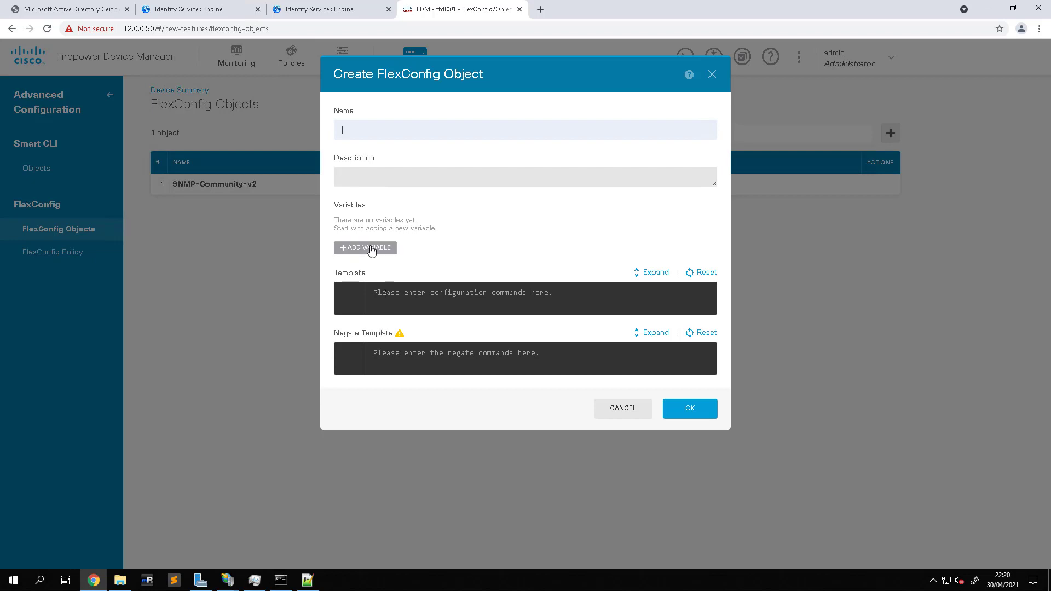
click(633, 410)
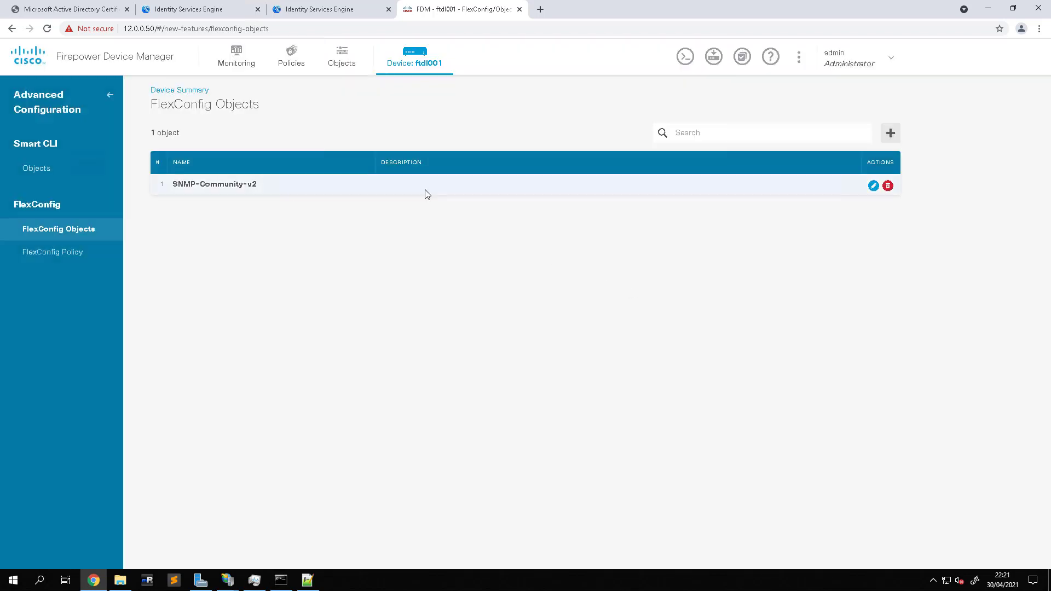
- Open the SNMP-Community-v2 FlexConfig object for editing and examine its name and variables
click(869, 184)
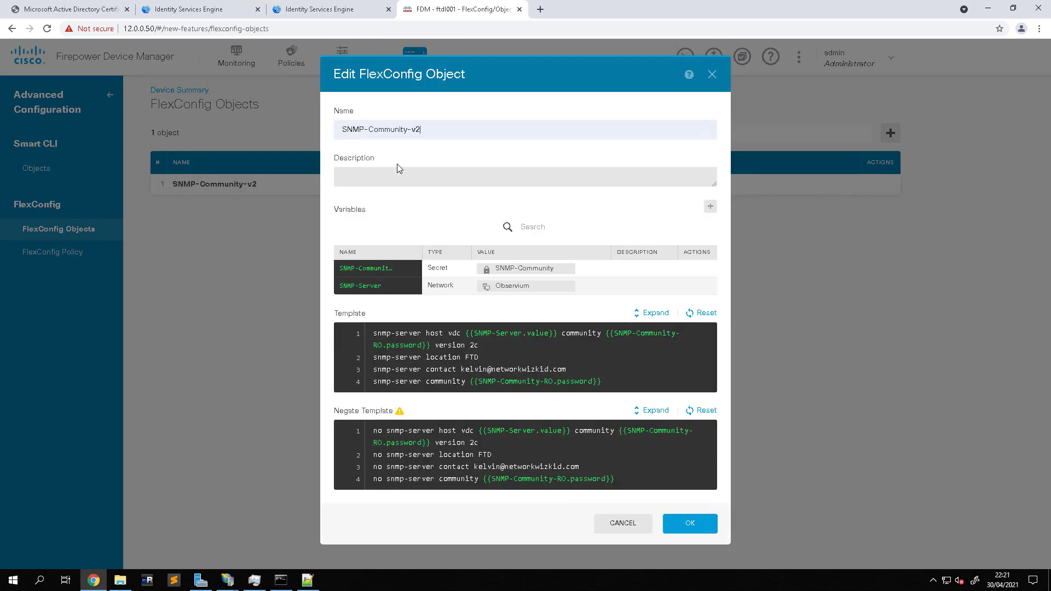
drag(469, 133, 322, 121)
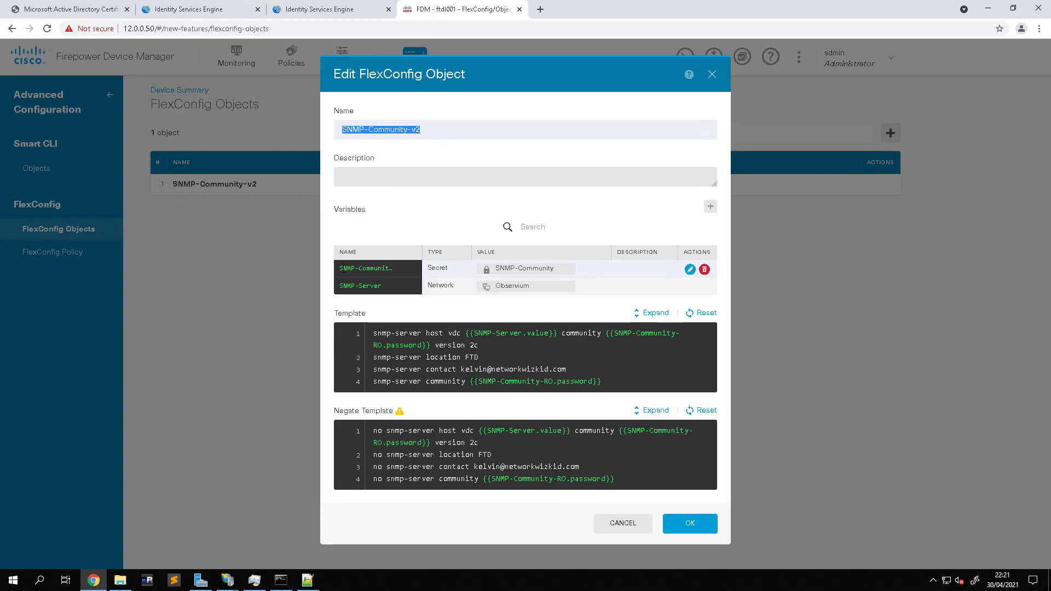
drag(348, 270, 393, 271)
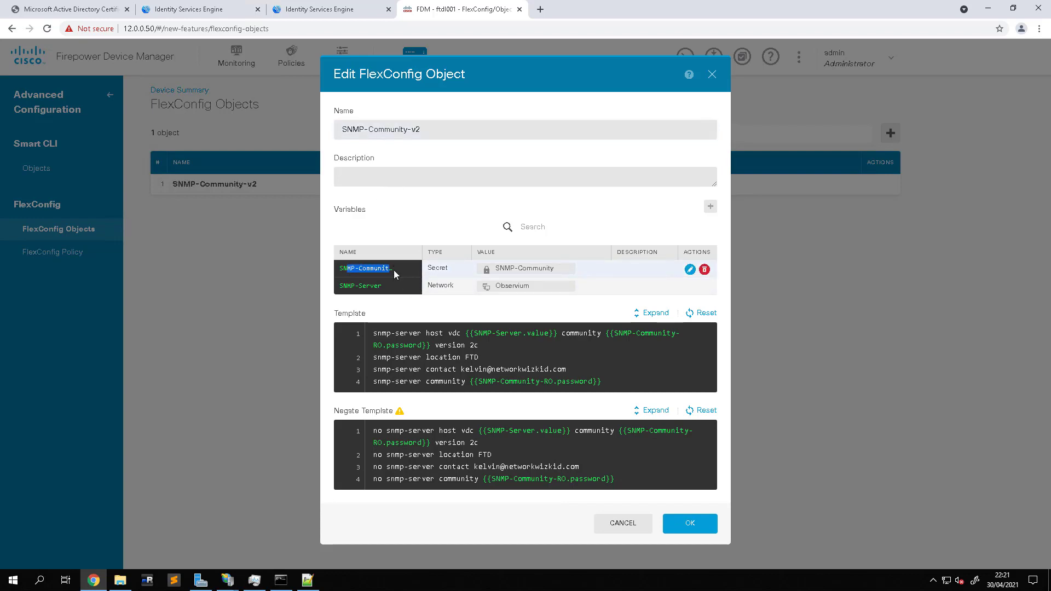
click(357, 269)
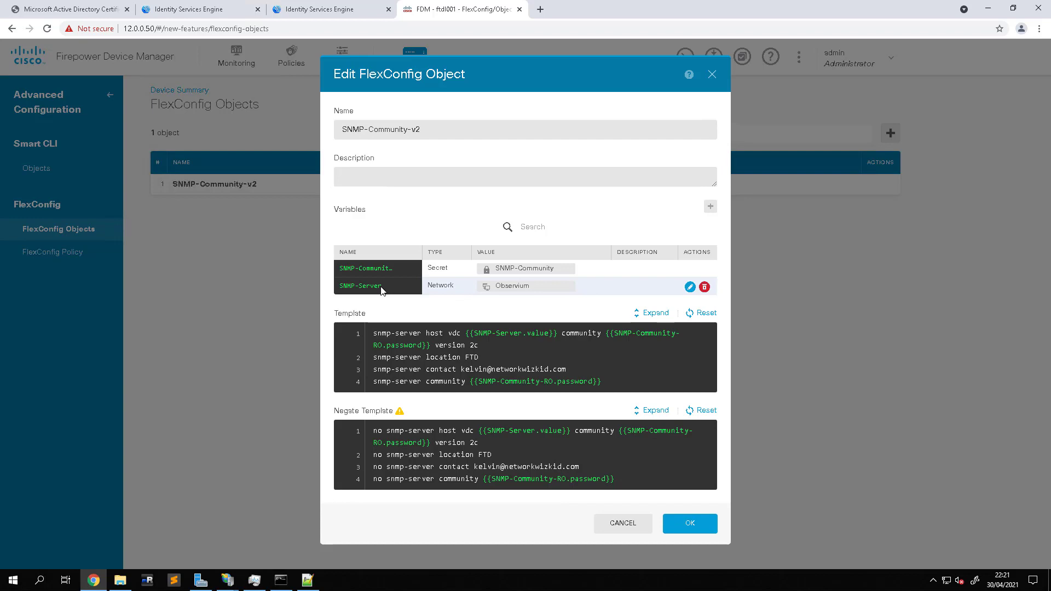
- Try the Secret and Network types for a new variable named SNMP, and discard the variable
click(709, 206)
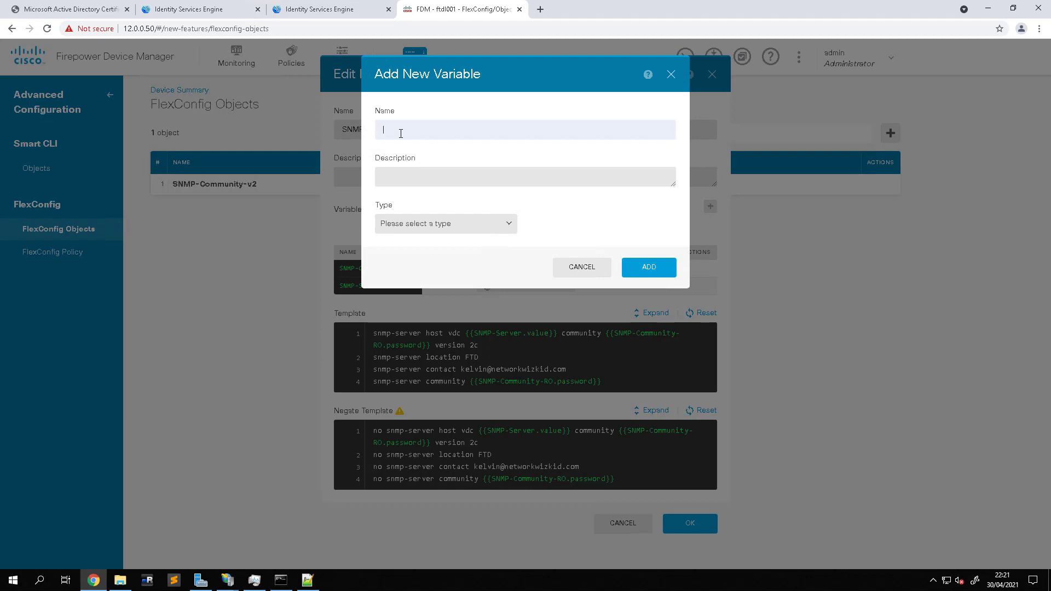
text(SNMP)
click(403, 228)
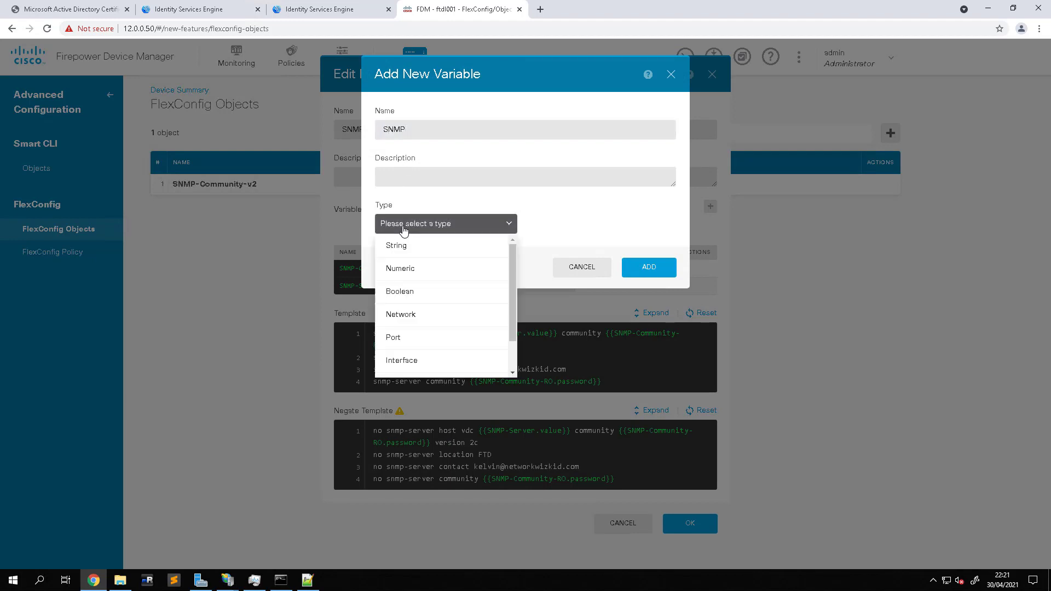
scroll(450, 304, down, 2)
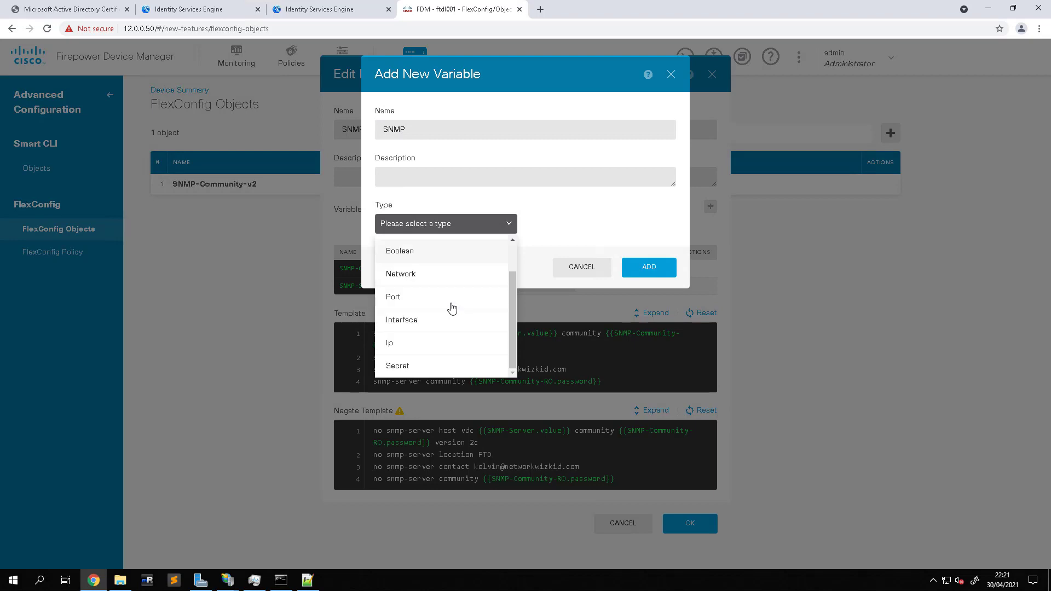
click(414, 367)
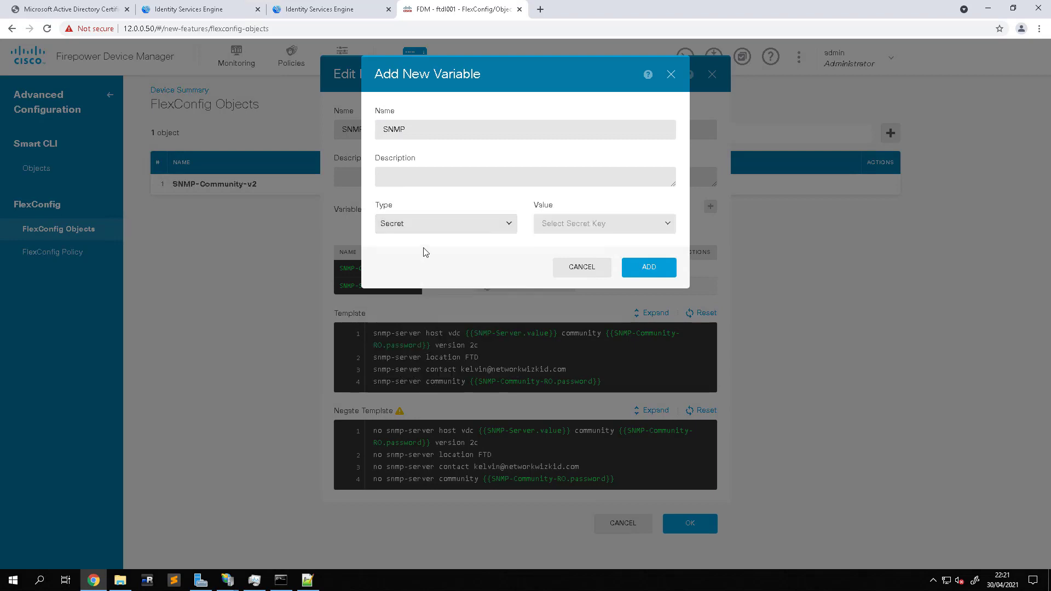
click(603, 225)
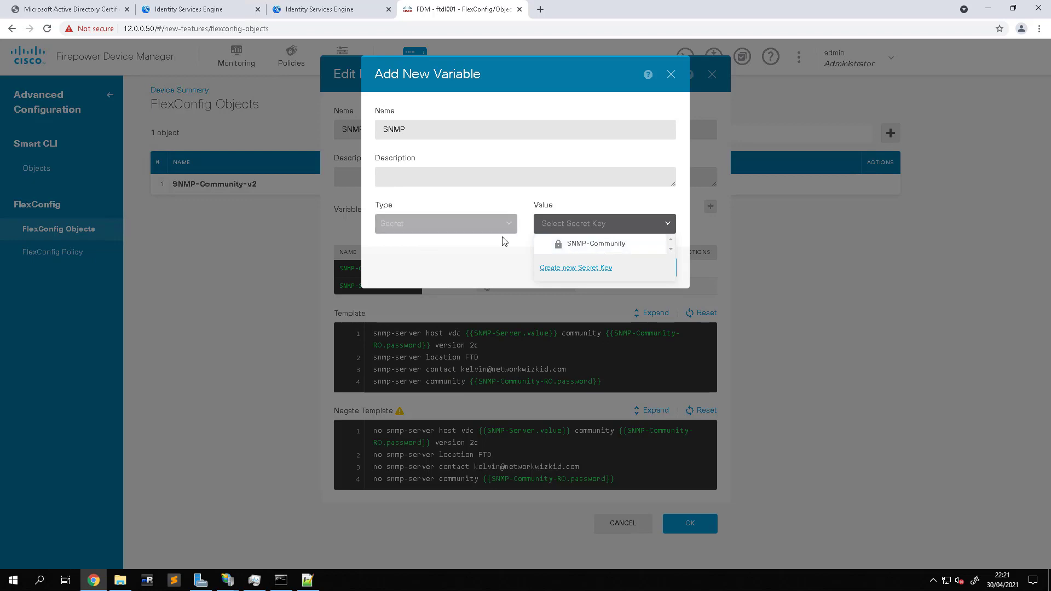
click(500, 223)
click(499, 222)
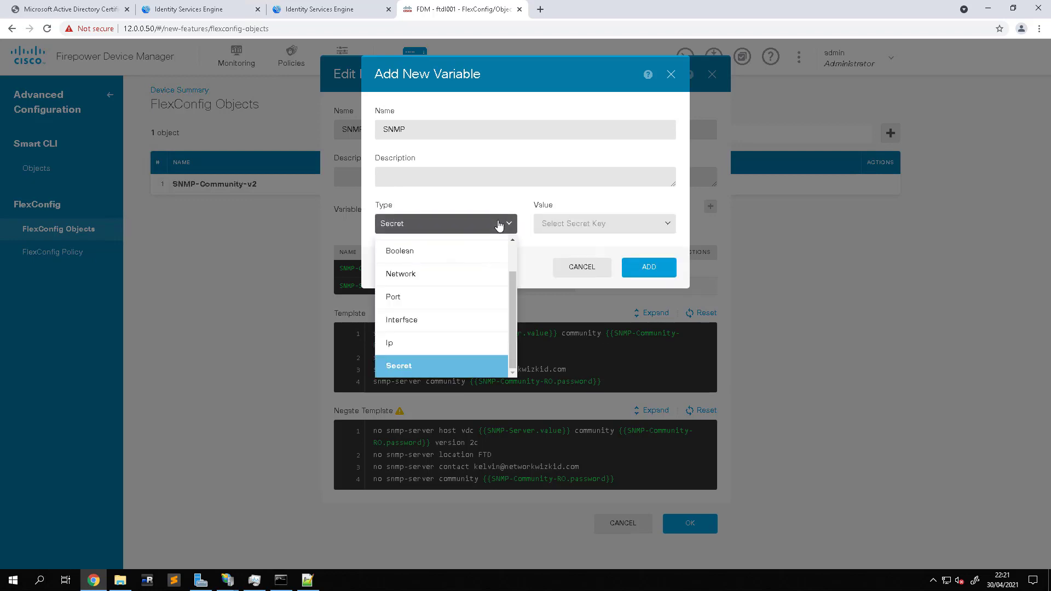
click(475, 276)
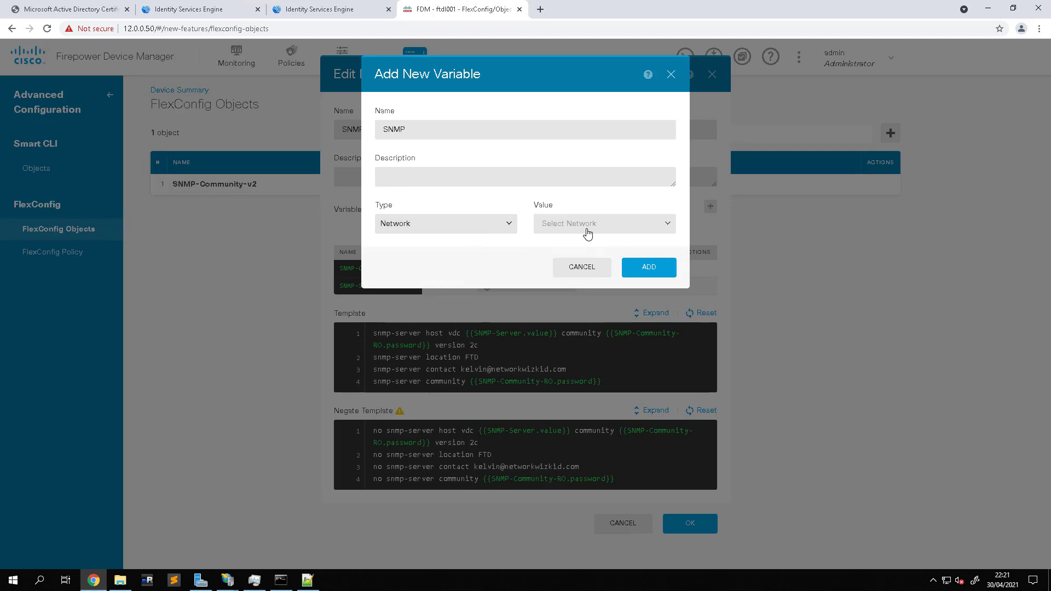
click(570, 228)
click(570, 228)
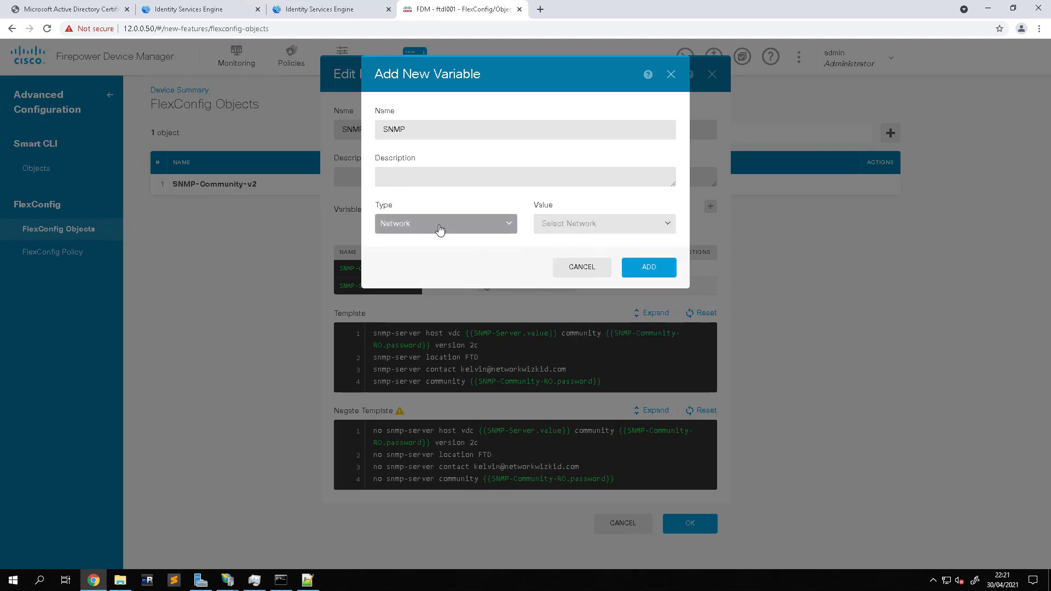
click(485, 228)
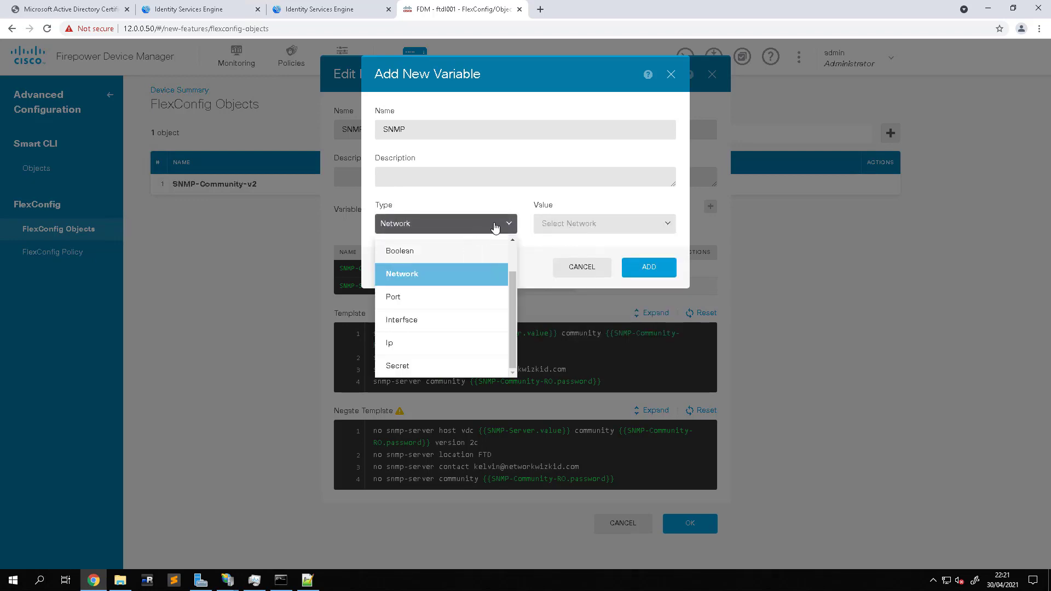
click(593, 268)
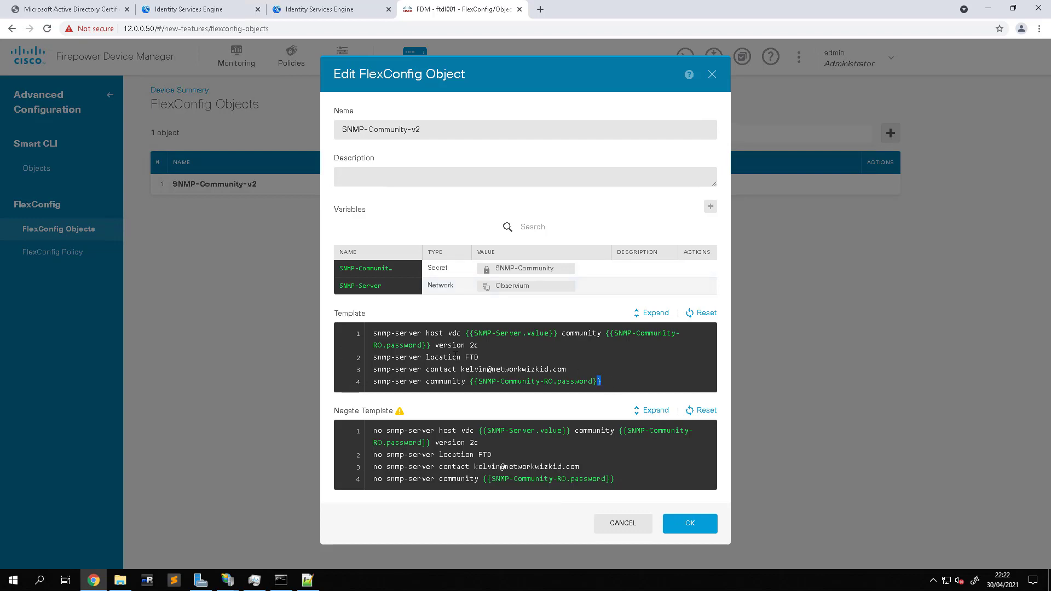
- Examine the SNMP server commands in the FlexConfig object's template, highlighting all four lines
drag(601, 381, 363, 332)
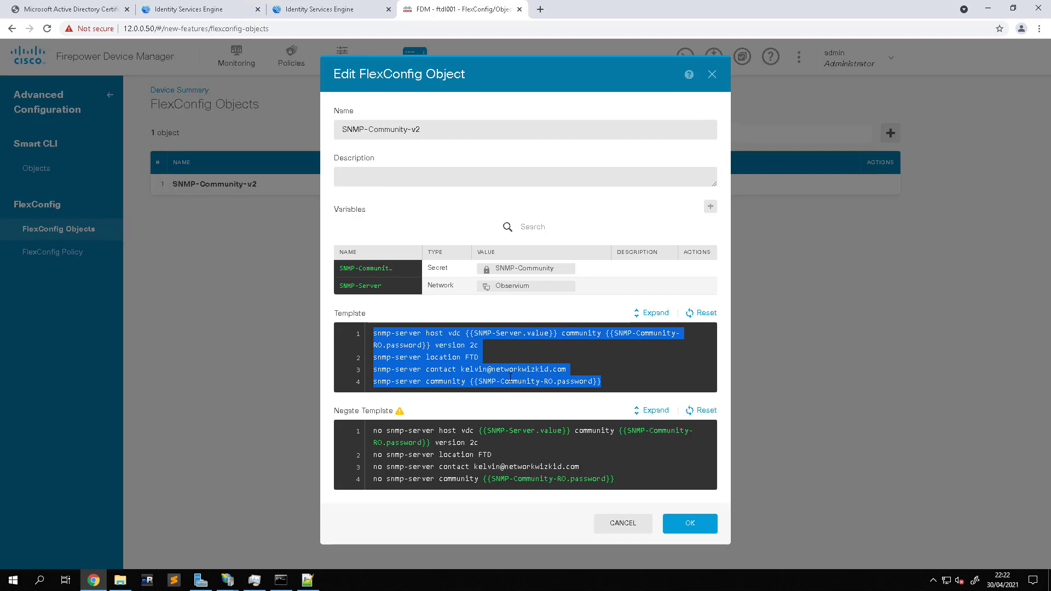
click(430, 343)
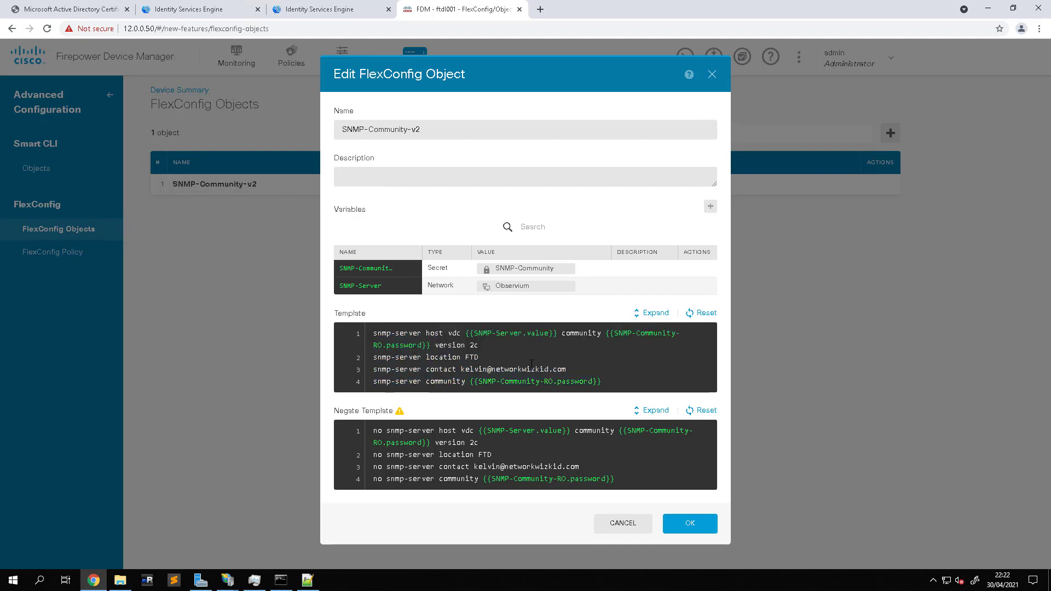
drag(623, 380, 359, 324)
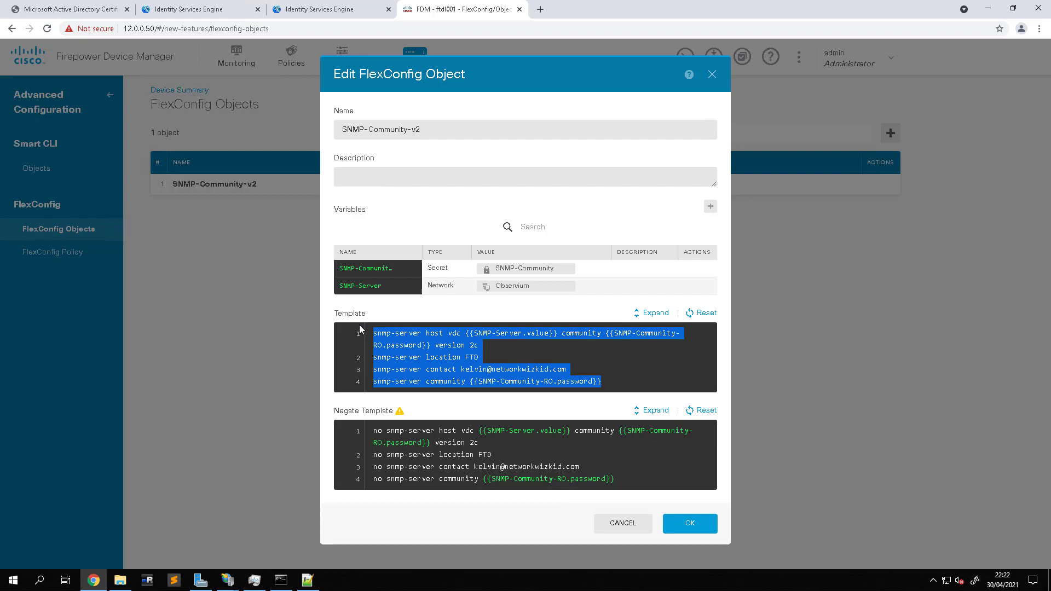
- Examine the server variable in the template and the matching commands in the negate template, and close the FlexConfig object without saving
click(465, 345)
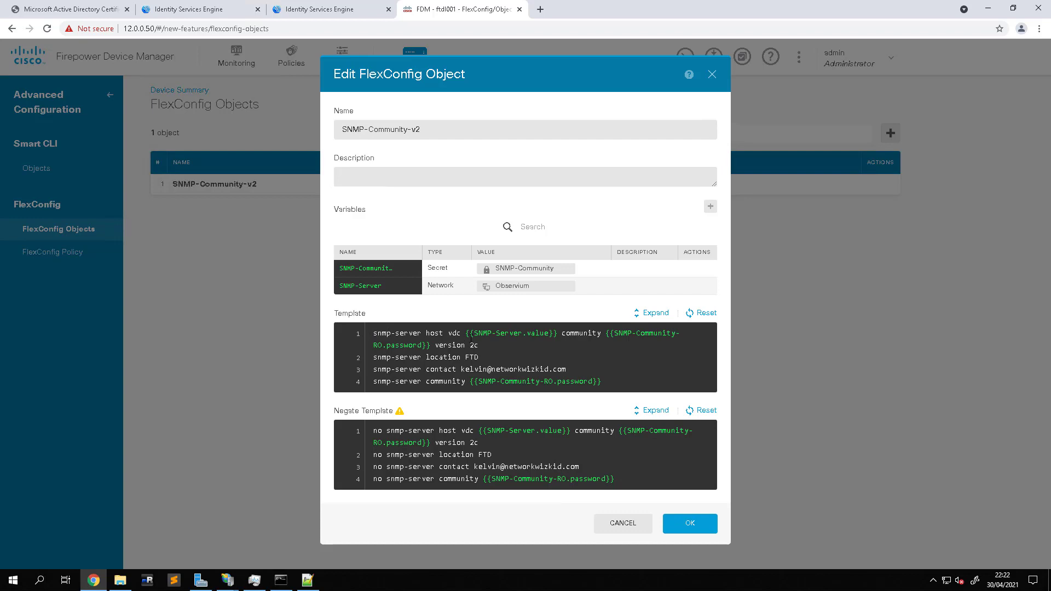
drag(378, 332, 554, 334)
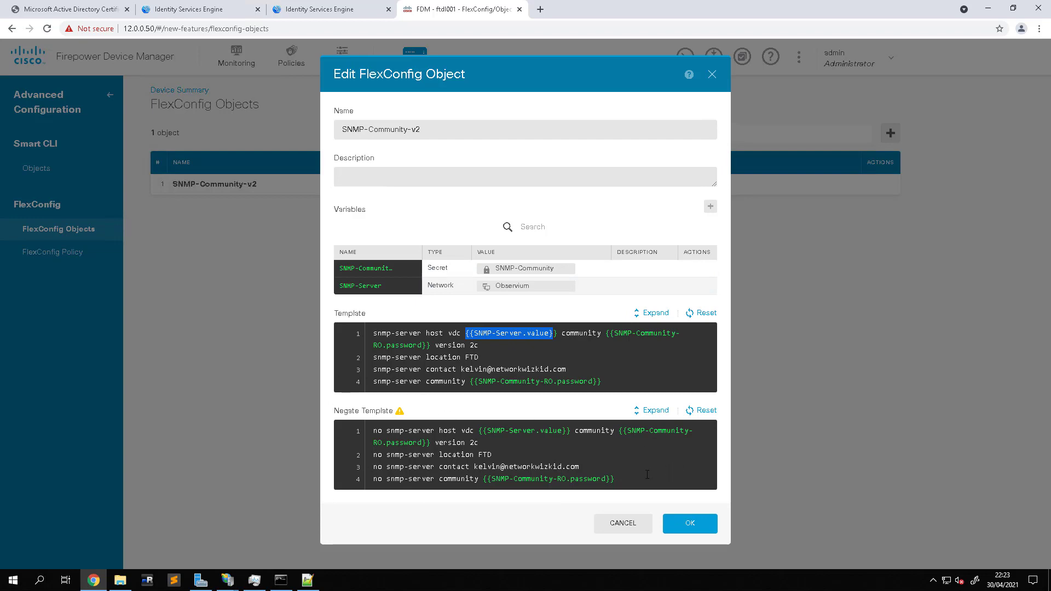
drag(647, 474, 360, 420)
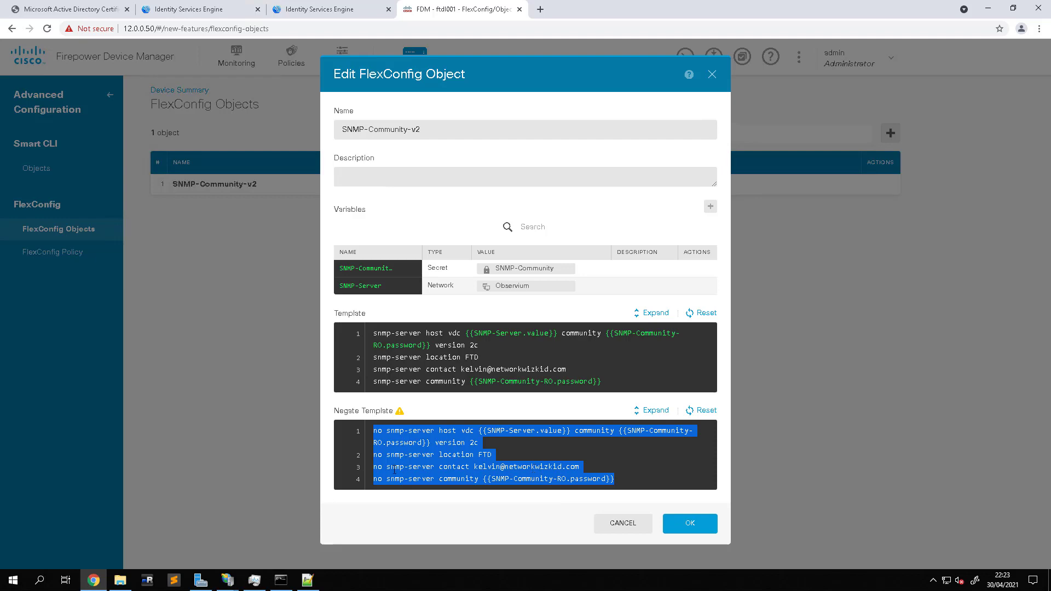
click(360, 473)
drag(378, 476, 363, 442)
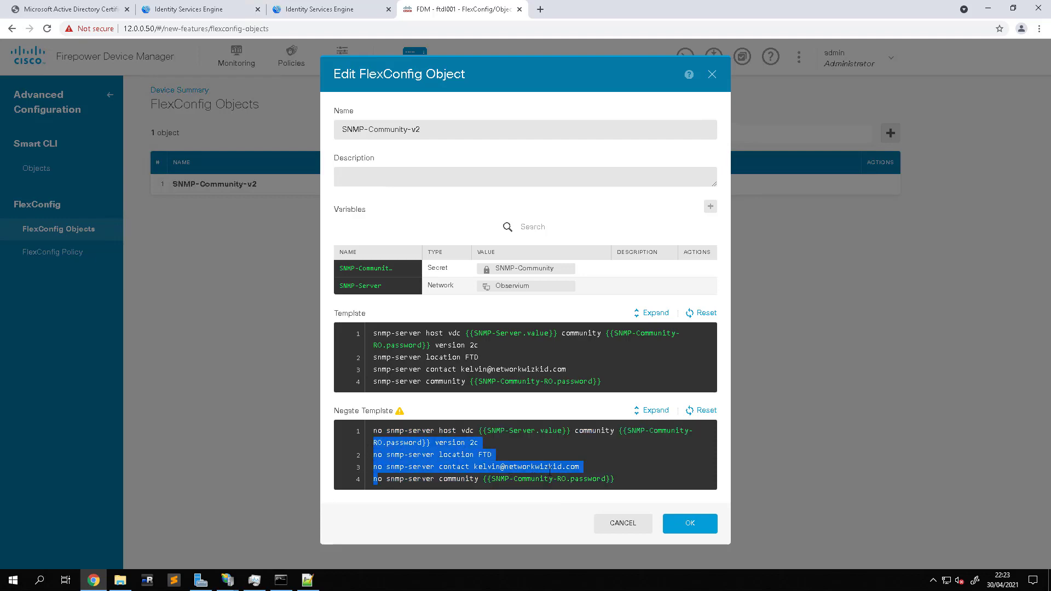
click(629, 463)
click(638, 526)
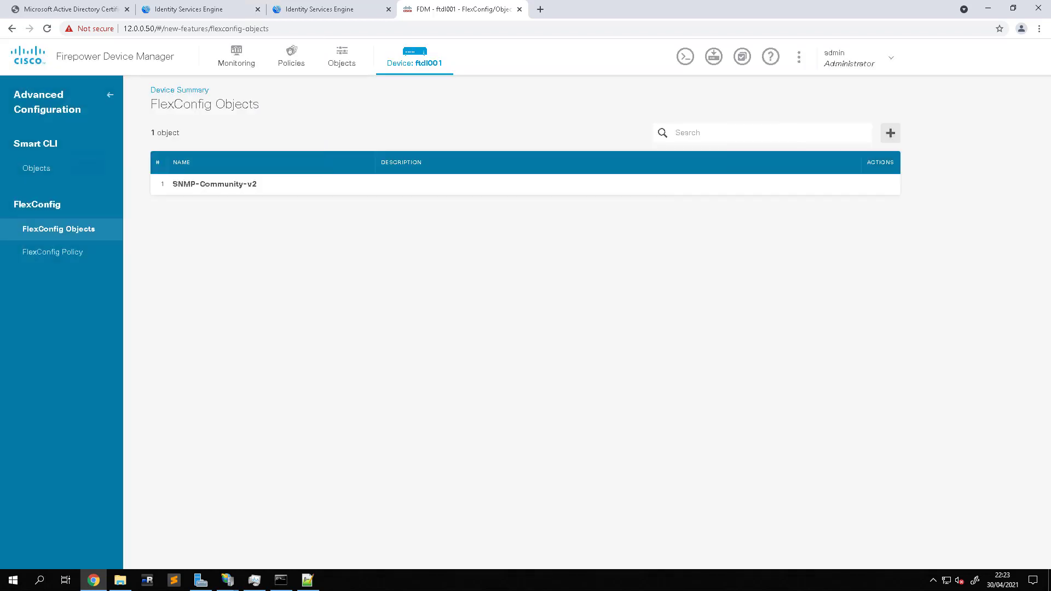
- Open the FlexConfig Policy and view the objects available for its group list without adding any
click(63, 253)
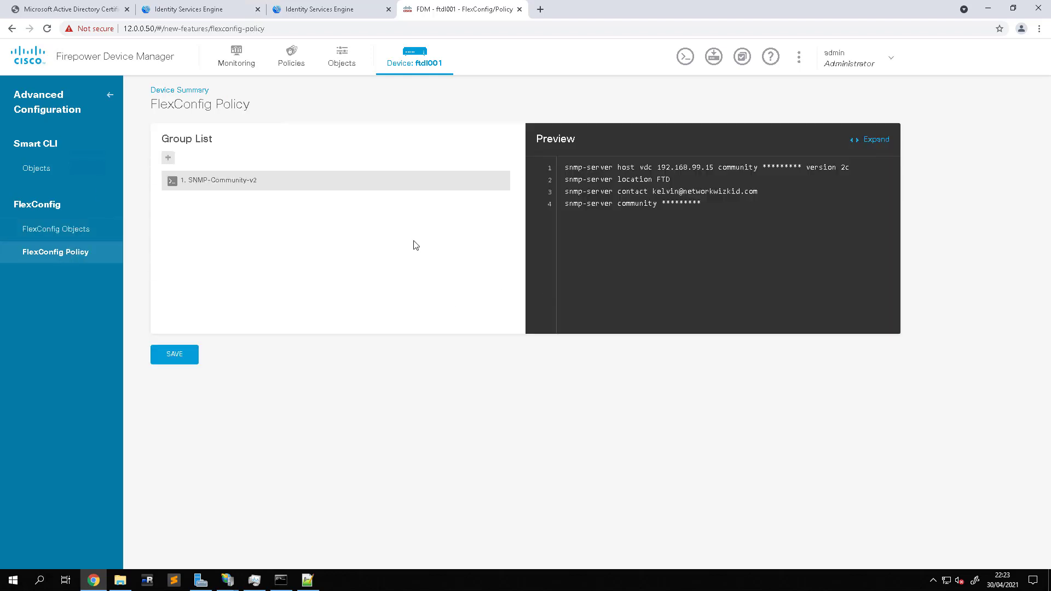
click(168, 157)
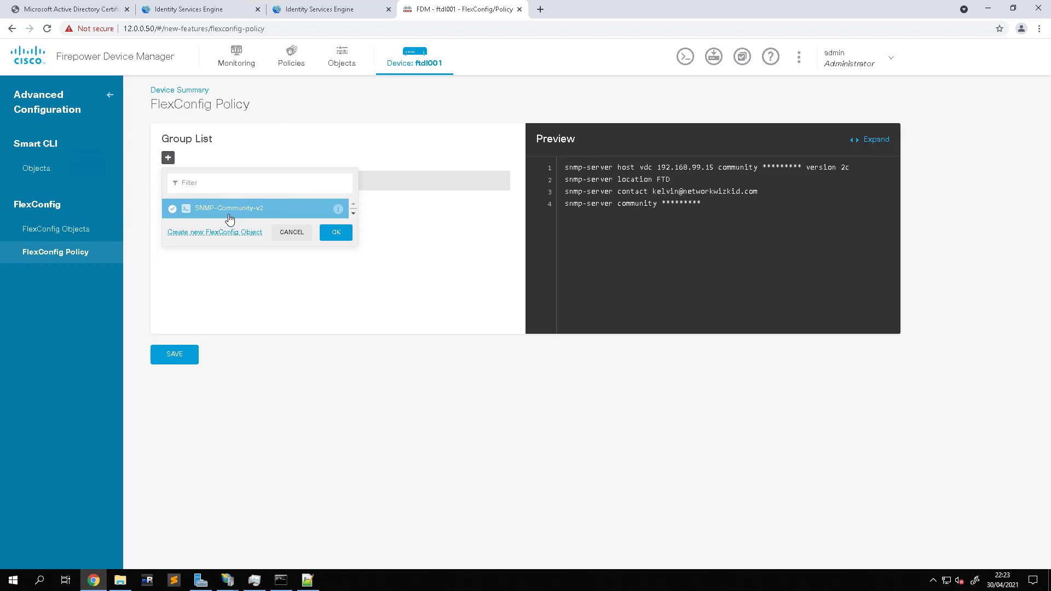
click(82, 228)
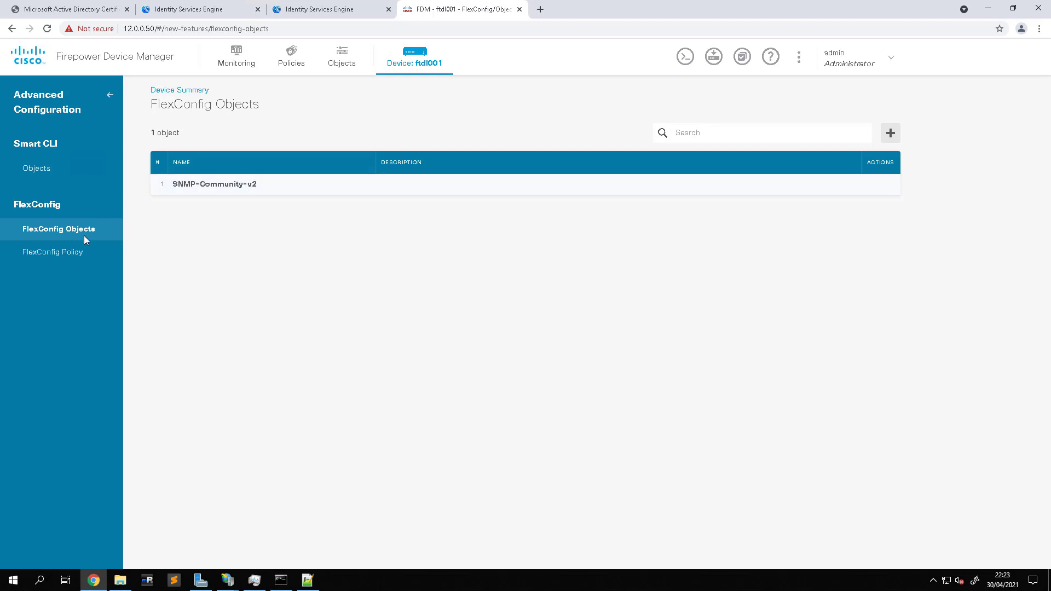
click(78, 252)
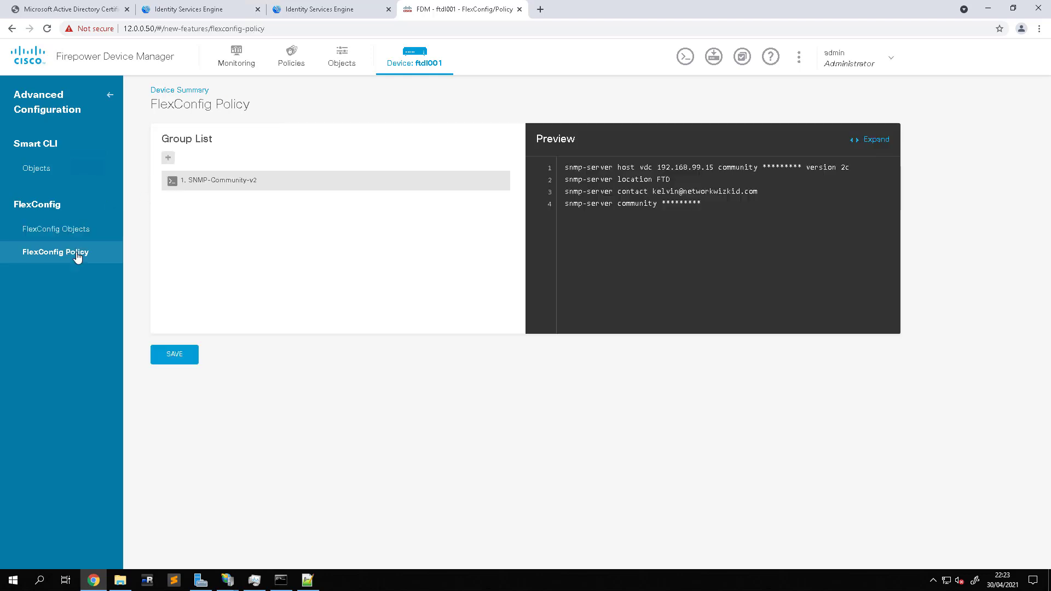
click(168, 158)
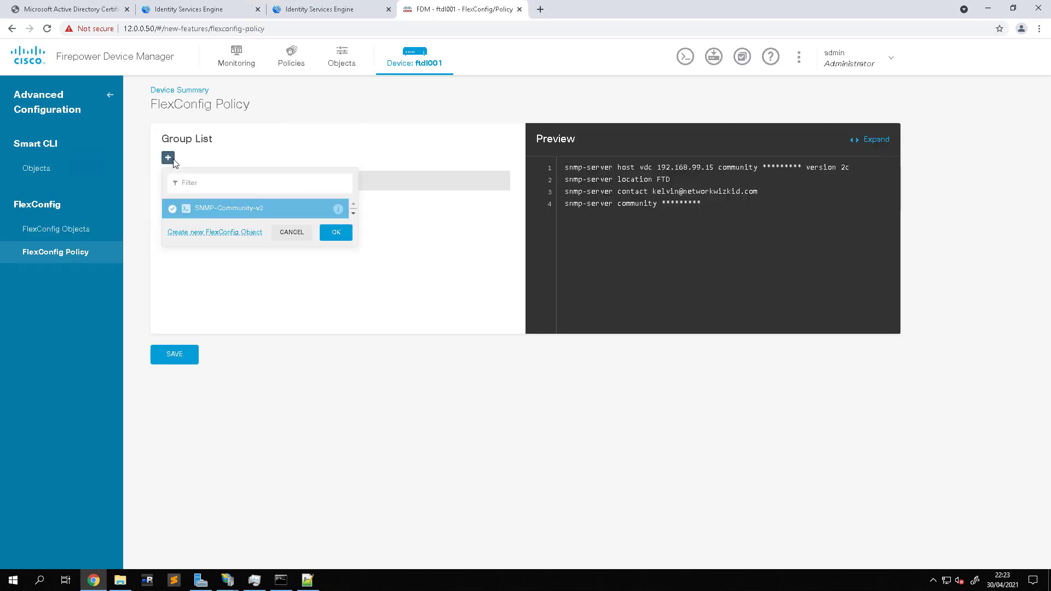
click(292, 234)
- Open SNMP-Community-v2 from the policy's group list, examine the SNMP-Server variable in its template, and close it without saving
click(218, 183)
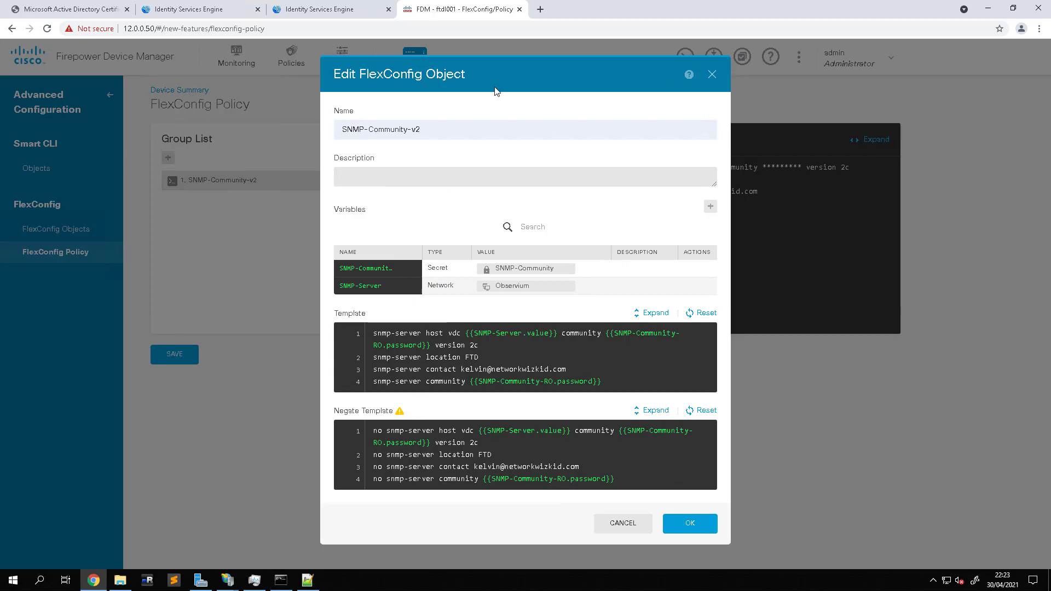
click(712, 74)
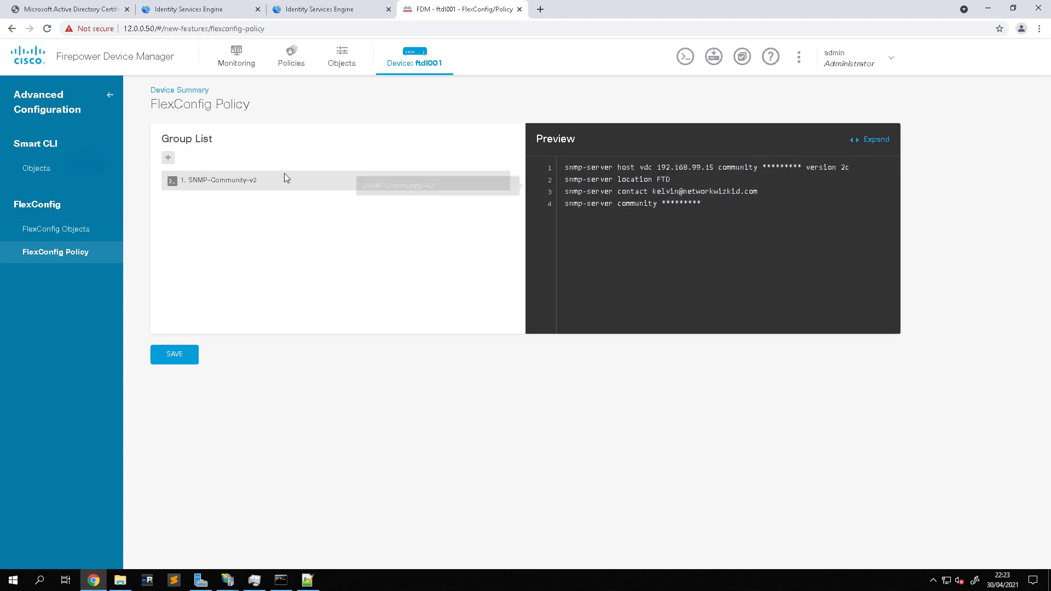
click(230, 185)
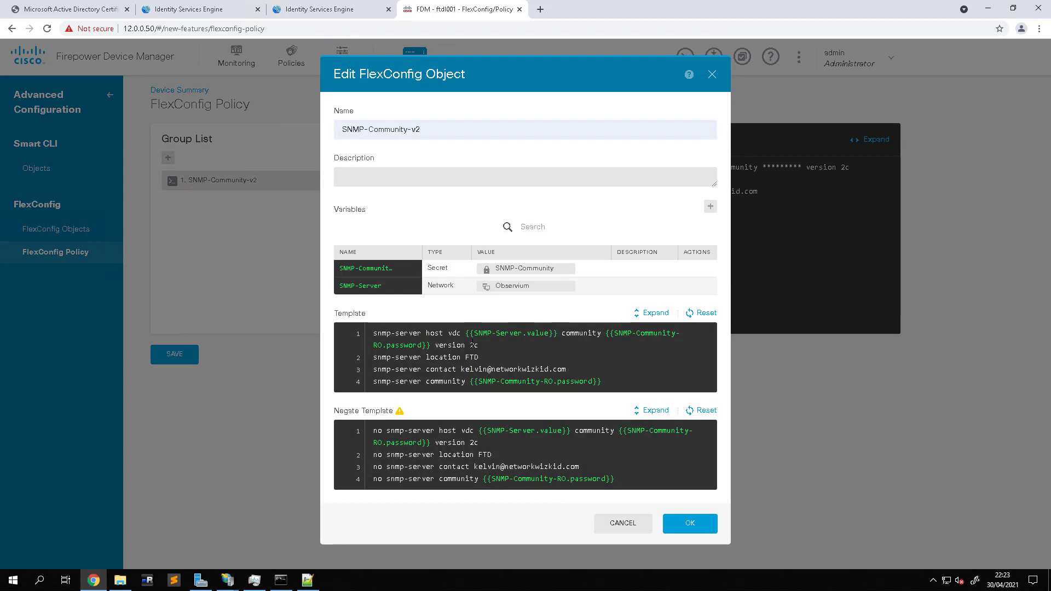
drag(465, 332, 565, 333)
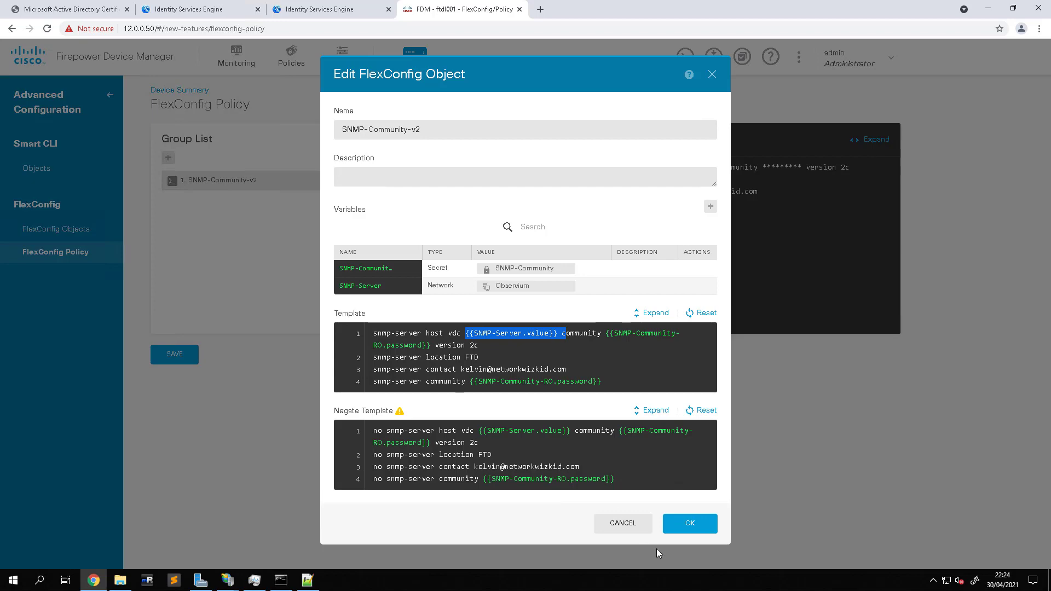
click(623, 524)
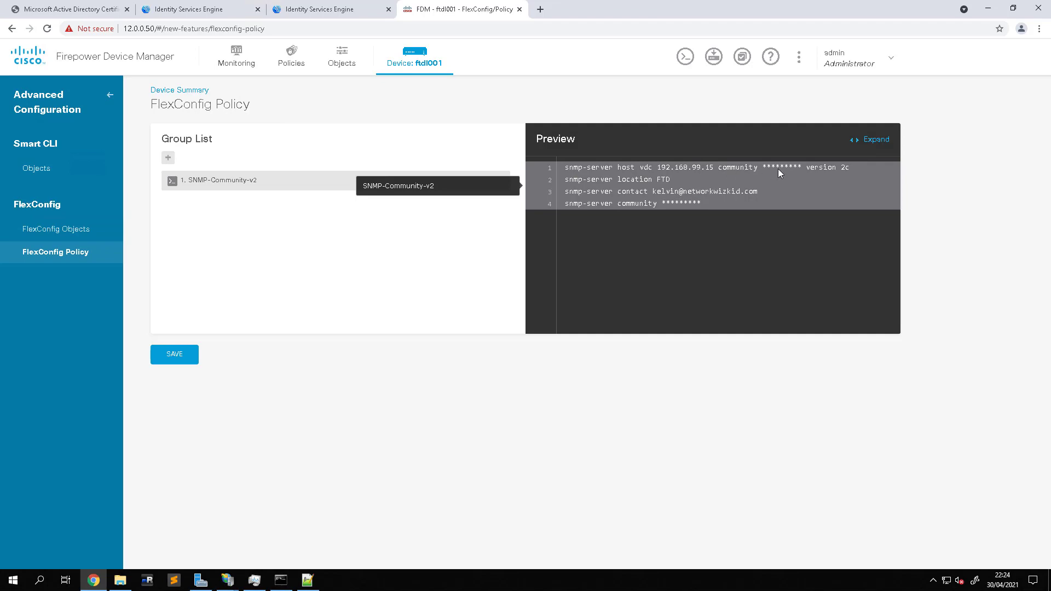
- Compare the community and server variables in the SNMP-Community-v2 template with the policy preview, leaving the object unsaved
click(250, 185)
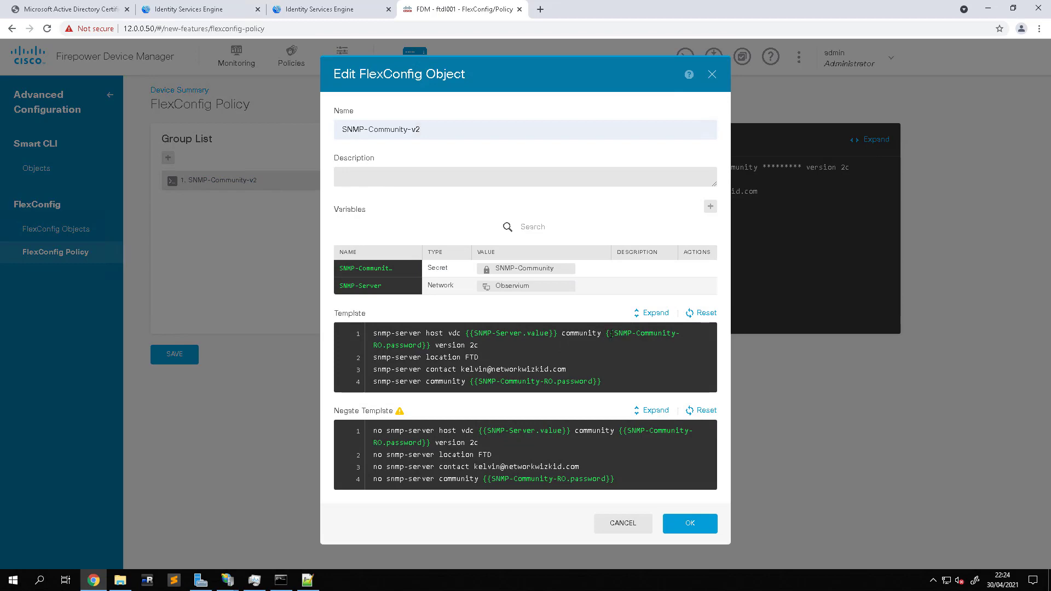
drag(605, 334, 653, 348)
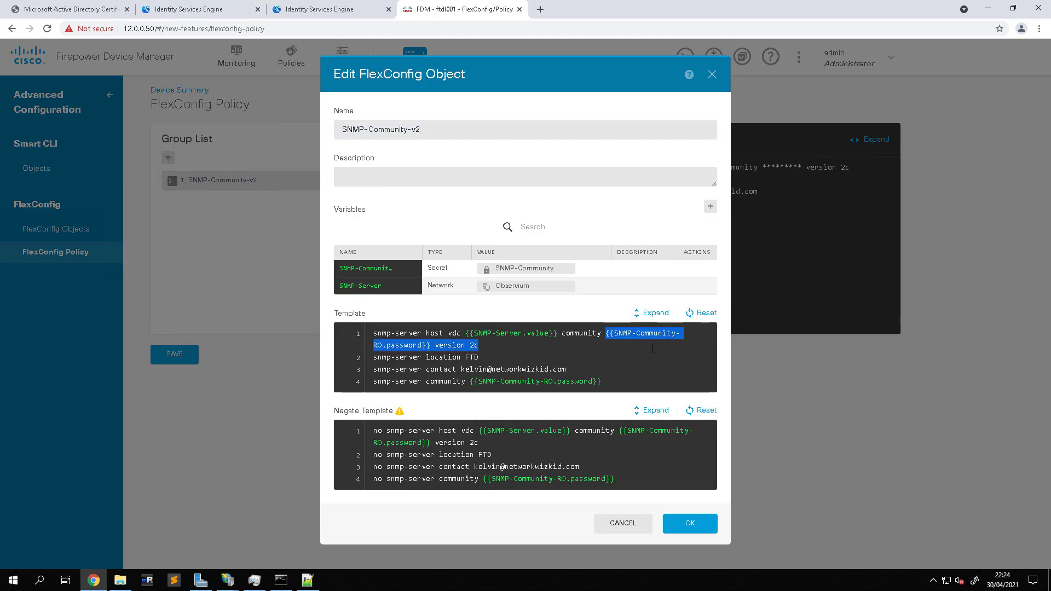
click(430, 344)
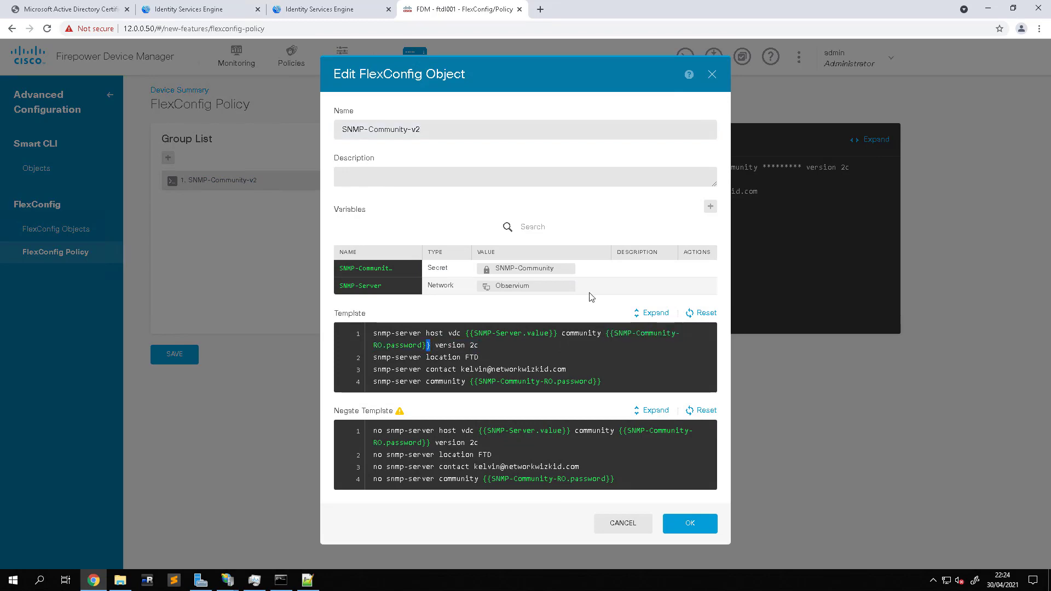
click(711, 78)
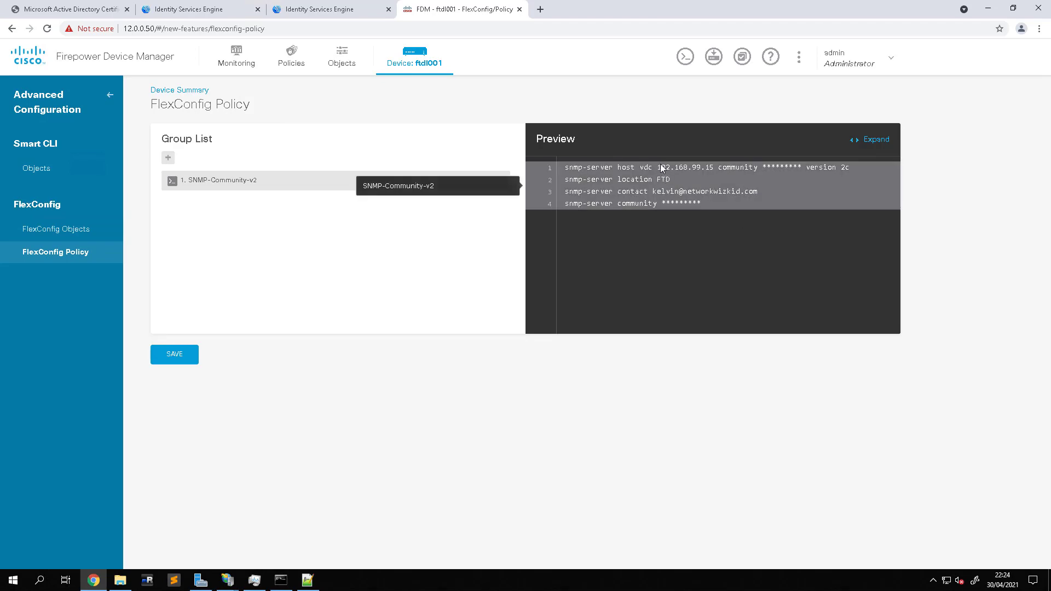
click(245, 181)
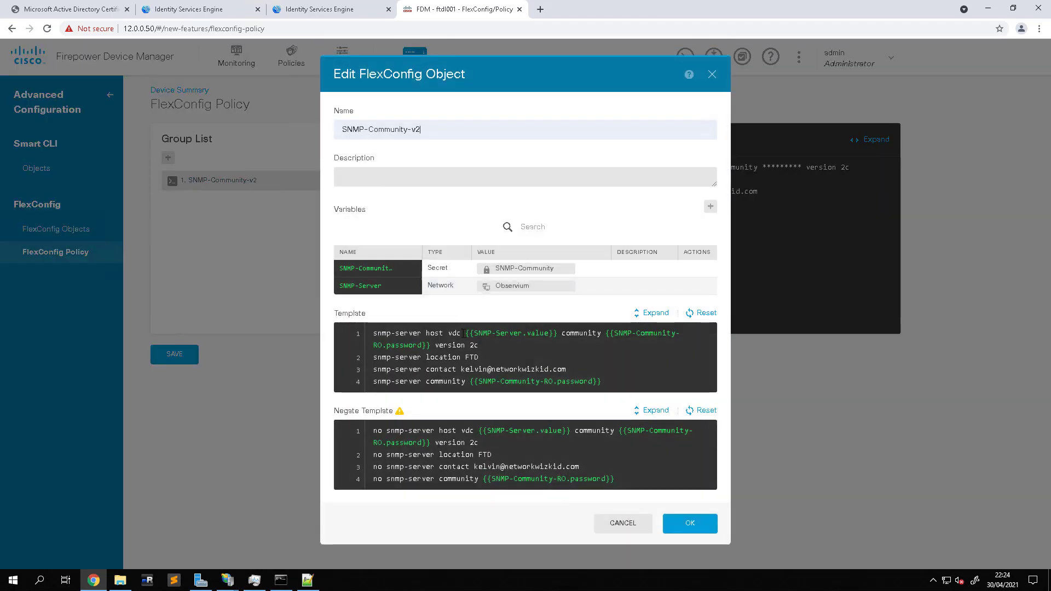
drag(462, 333, 557, 332)
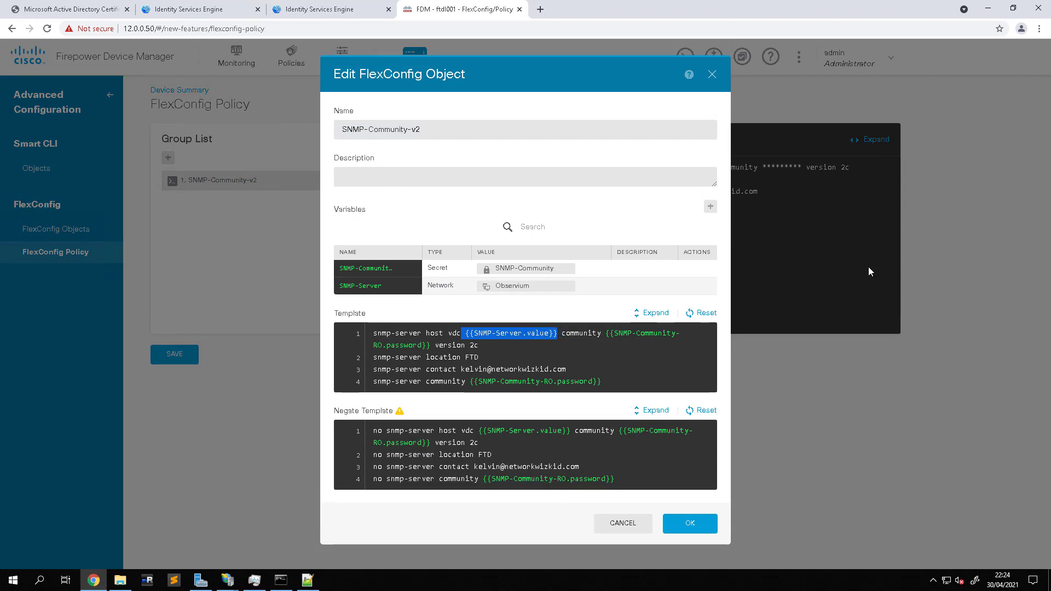
click(711, 74)
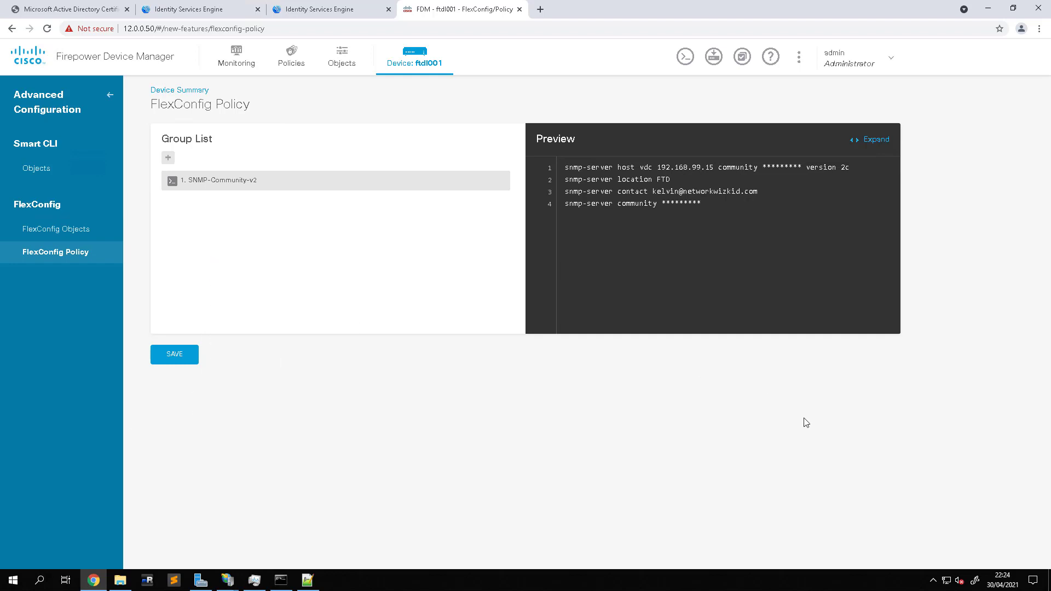
- Check the device's pending changes for deployment and close the report
click(712, 57)
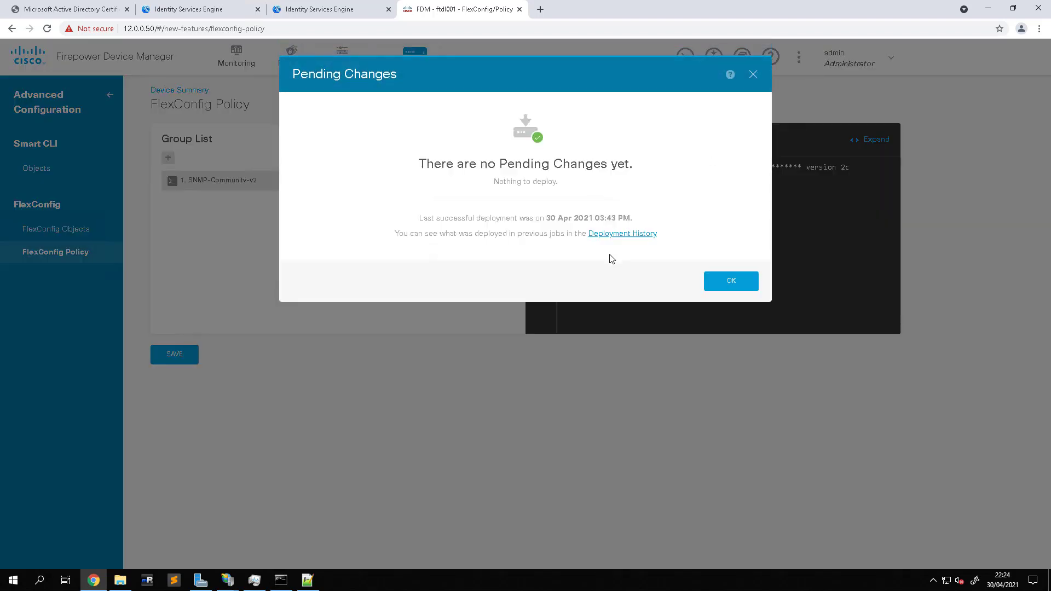
click(753, 74)
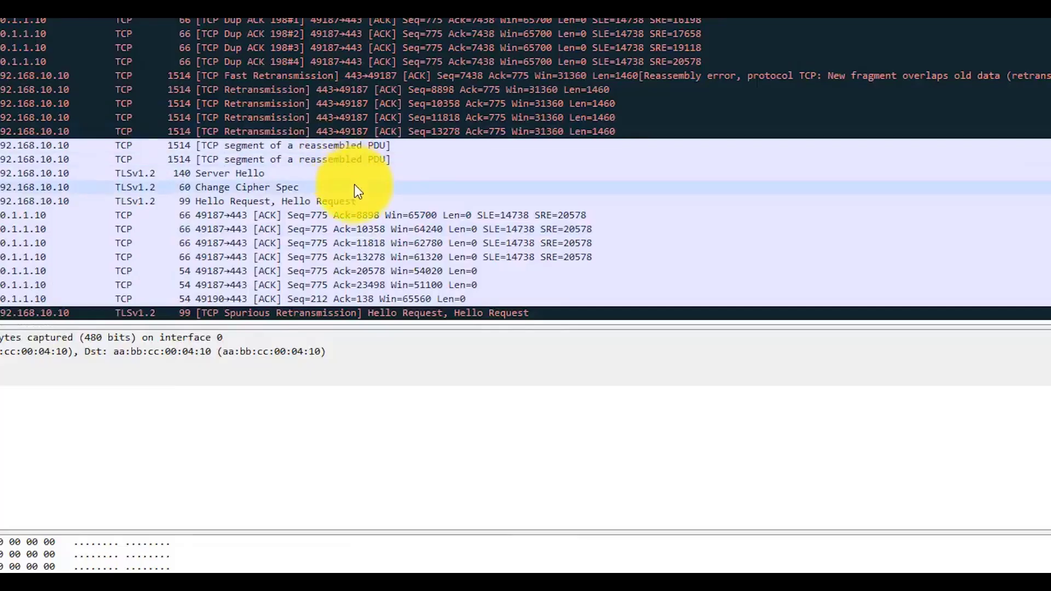
scroll(356, 189, up, 5)
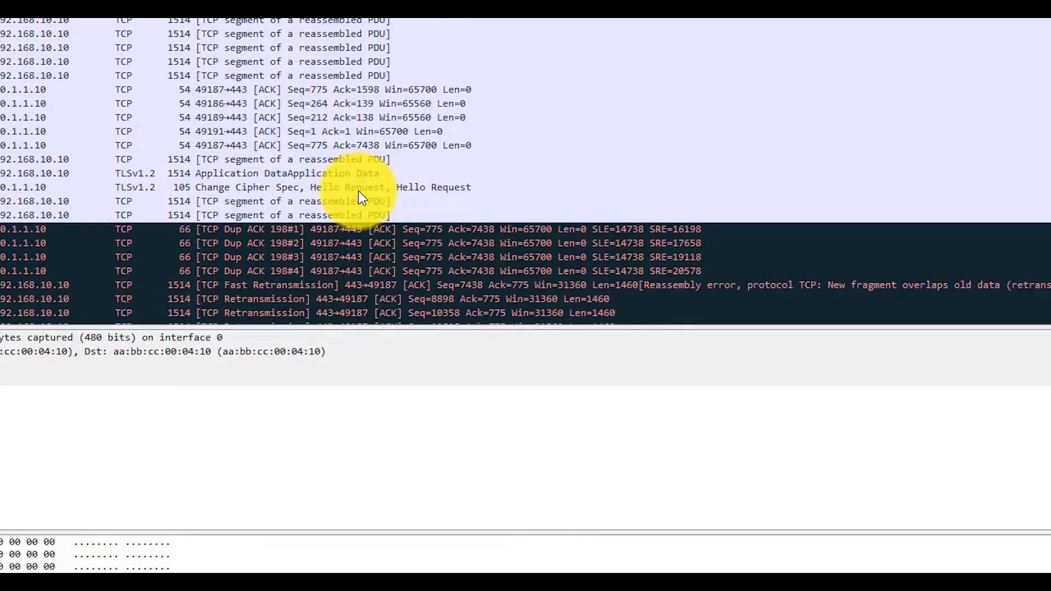